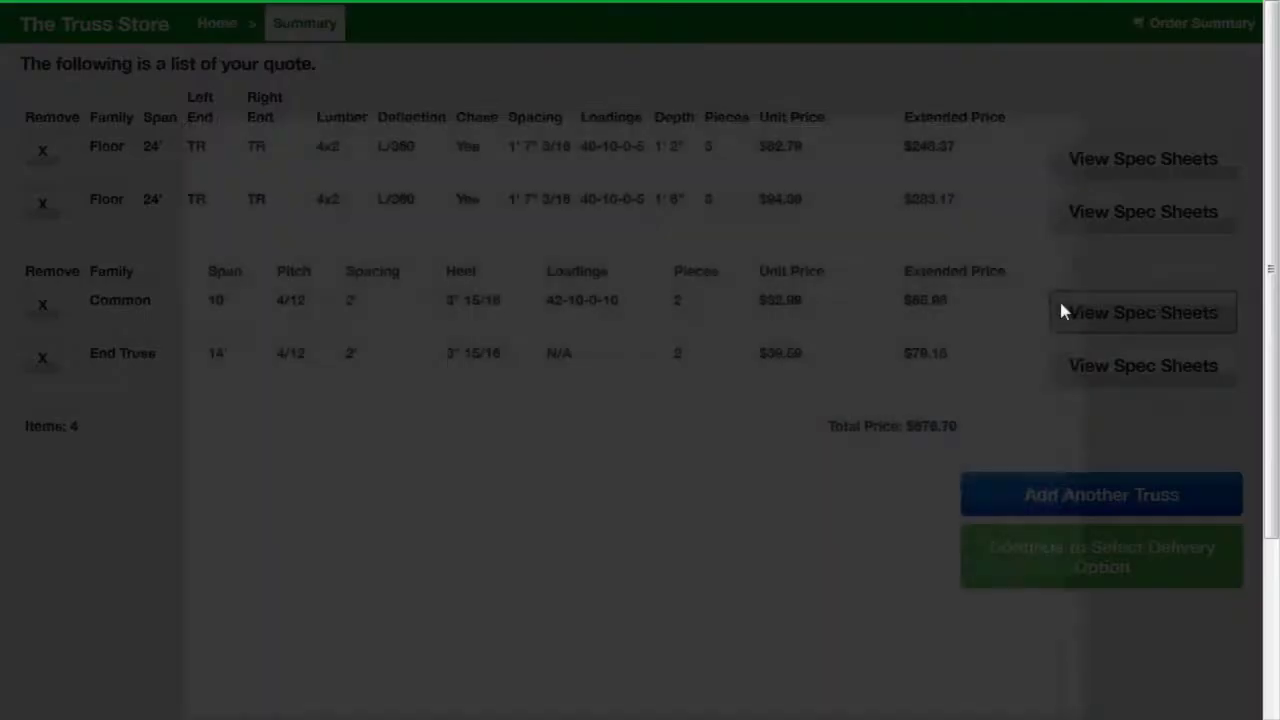
{"action": "left_click_drag", "start_coordinate": [1074, 305], "coordinate": [1074, 316]}
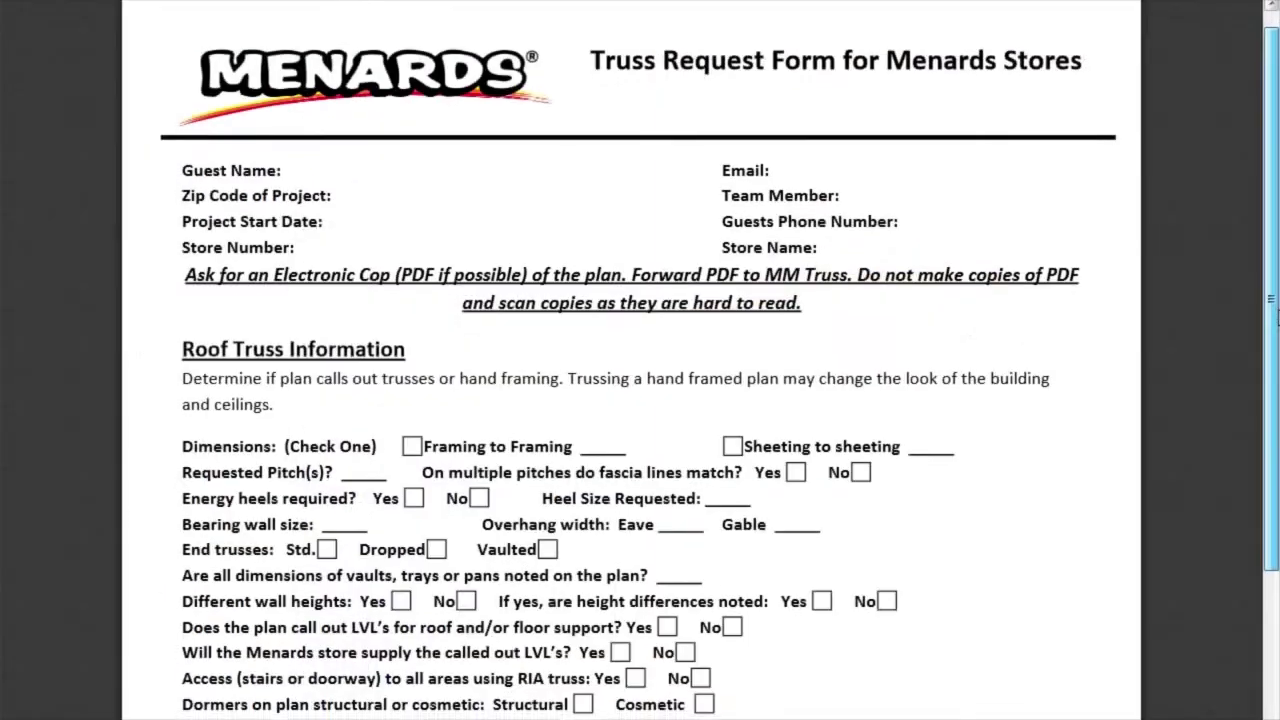
{"action": "scroll", "coordinate": [1276, 313], "scroll_direction": "down", "scroll_amount": 1}
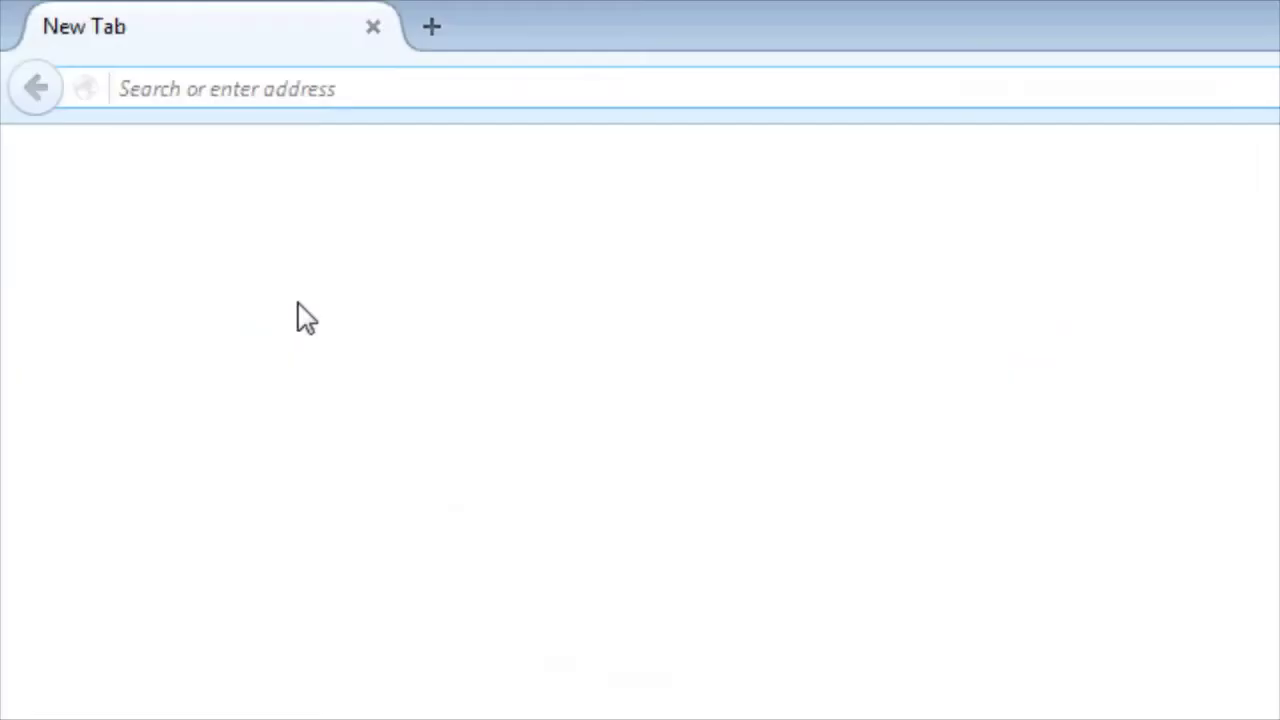
{"action": "type", "text": "www."}
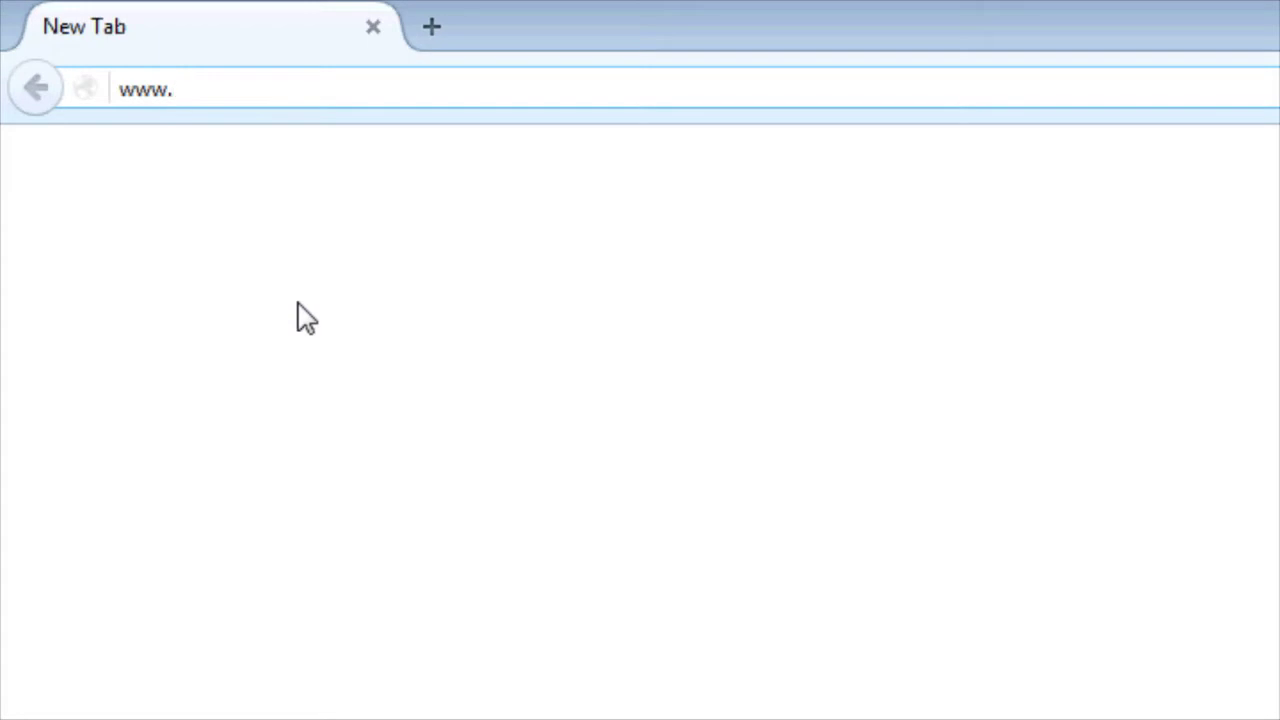
{"action": "type", "text": "menards.com"}
{"action": "key", "text": "Return"}
{"action": "left_click", "coordinate": [1031, 90]}
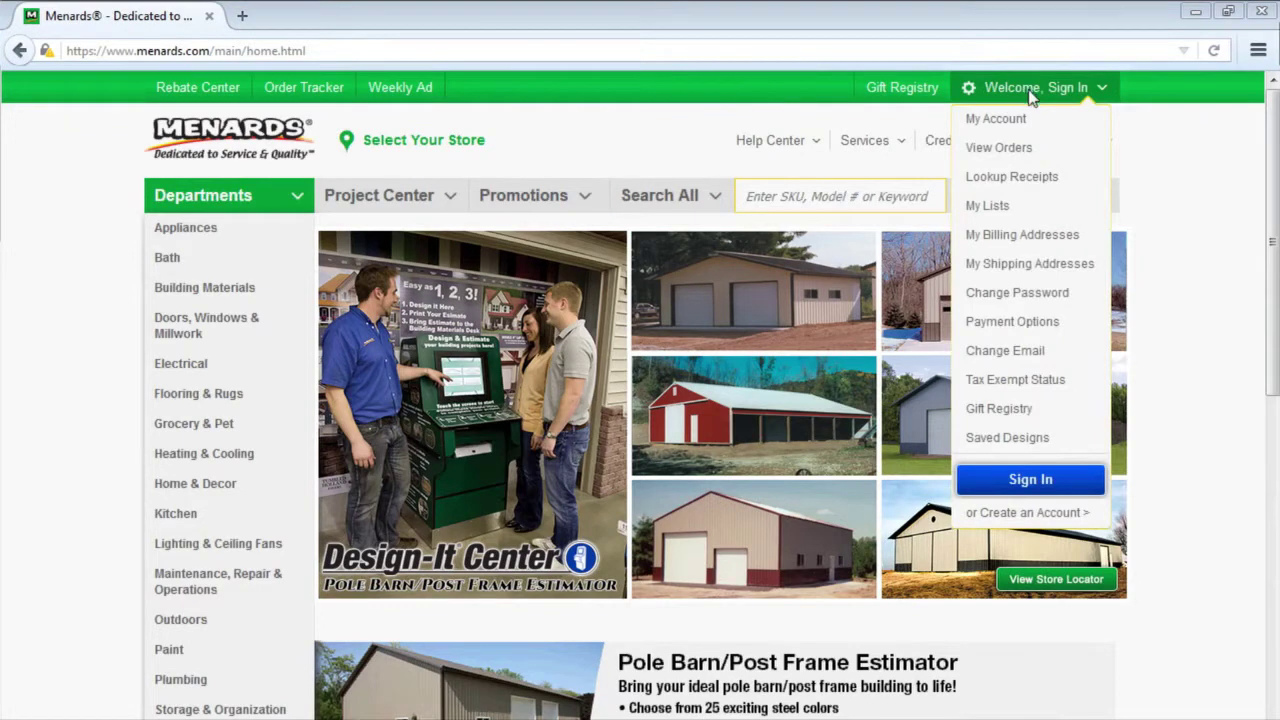
Go through Project Center > Design-It Center to The Truss Store and enter zip code 54701.
{"action": "left_click", "coordinate": [997, 515]}
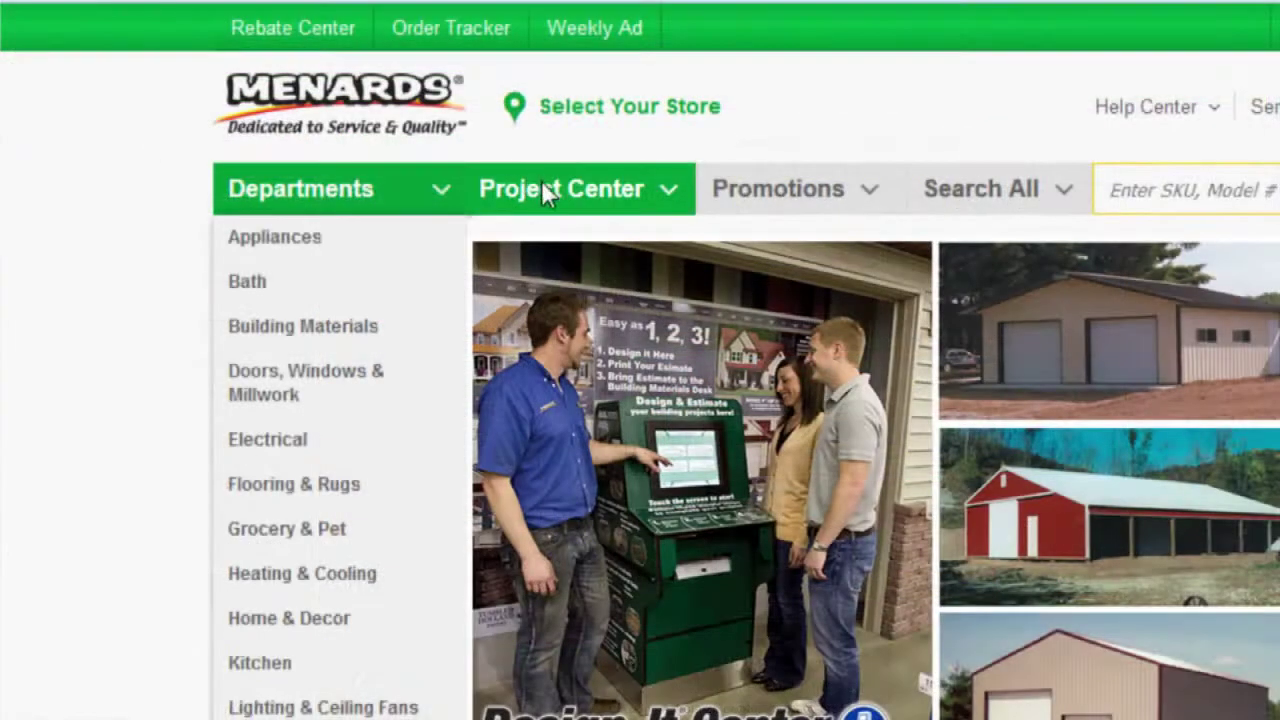
{"action": "mouse_move", "coordinate": [376, 203]}
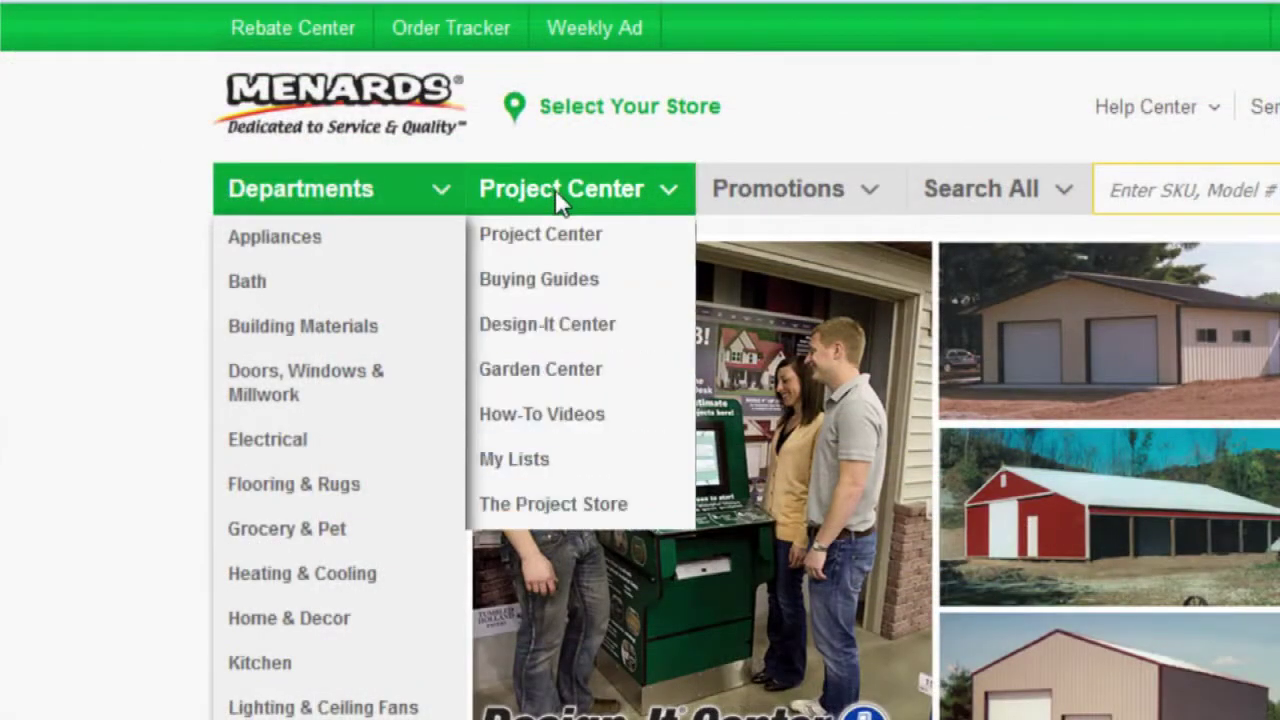
{"action": "mouse_move", "coordinate": [380, 278]}
{"action": "mouse_move", "coordinate": [588, 335]}
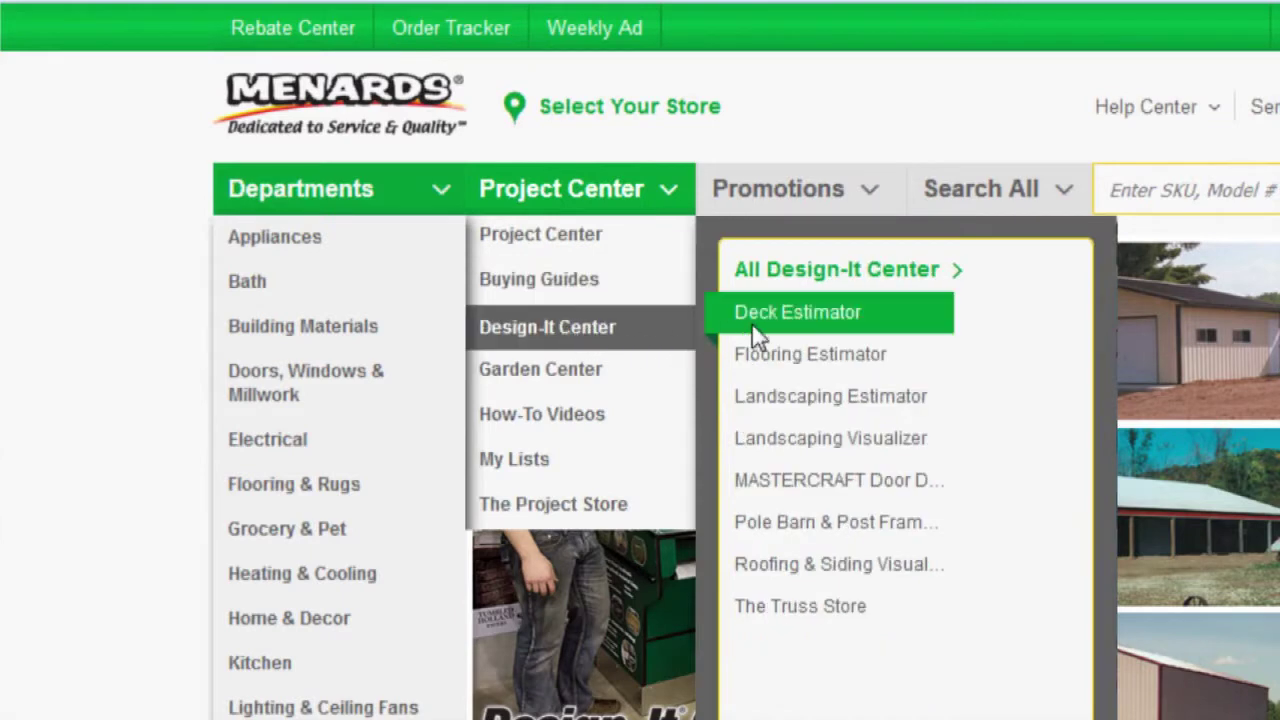
{"action": "left_click", "coordinate": [830, 603]}
{"action": "type", "text": "54701"}
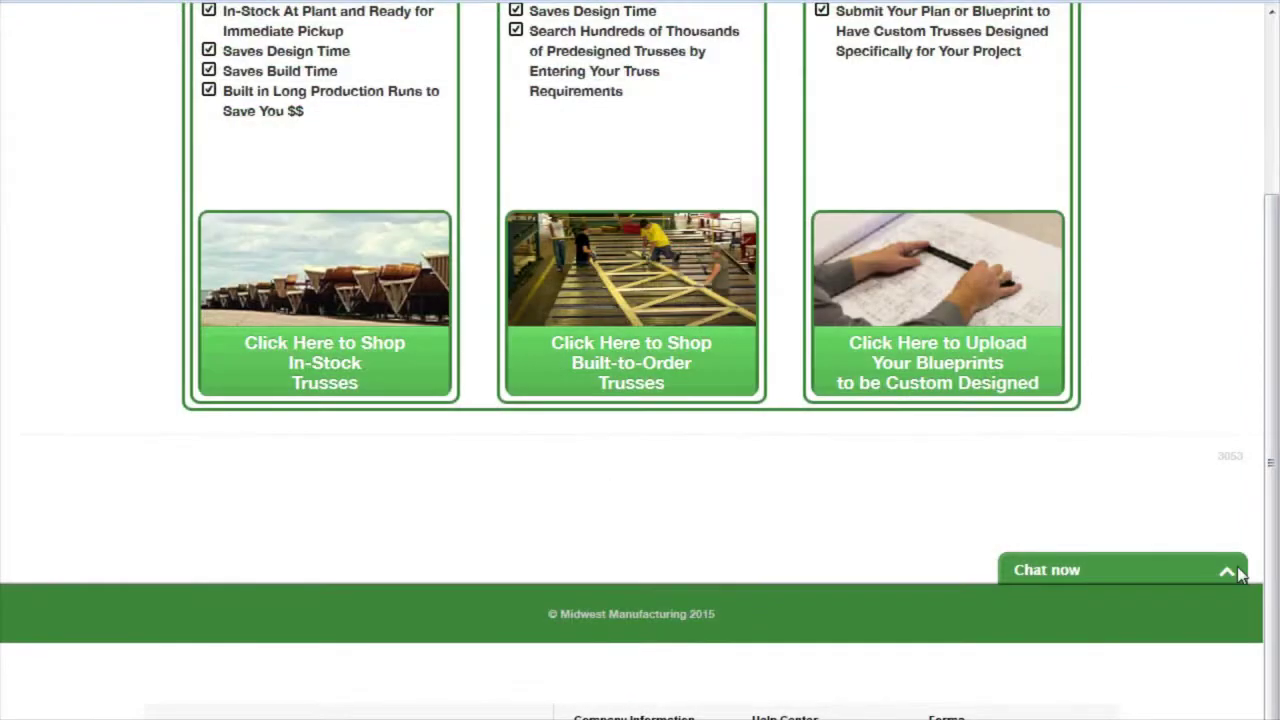
Start a live chat with a truss specialist and begin the message 'I need he'.
{"action": "left_click", "coordinate": [1225, 573]}
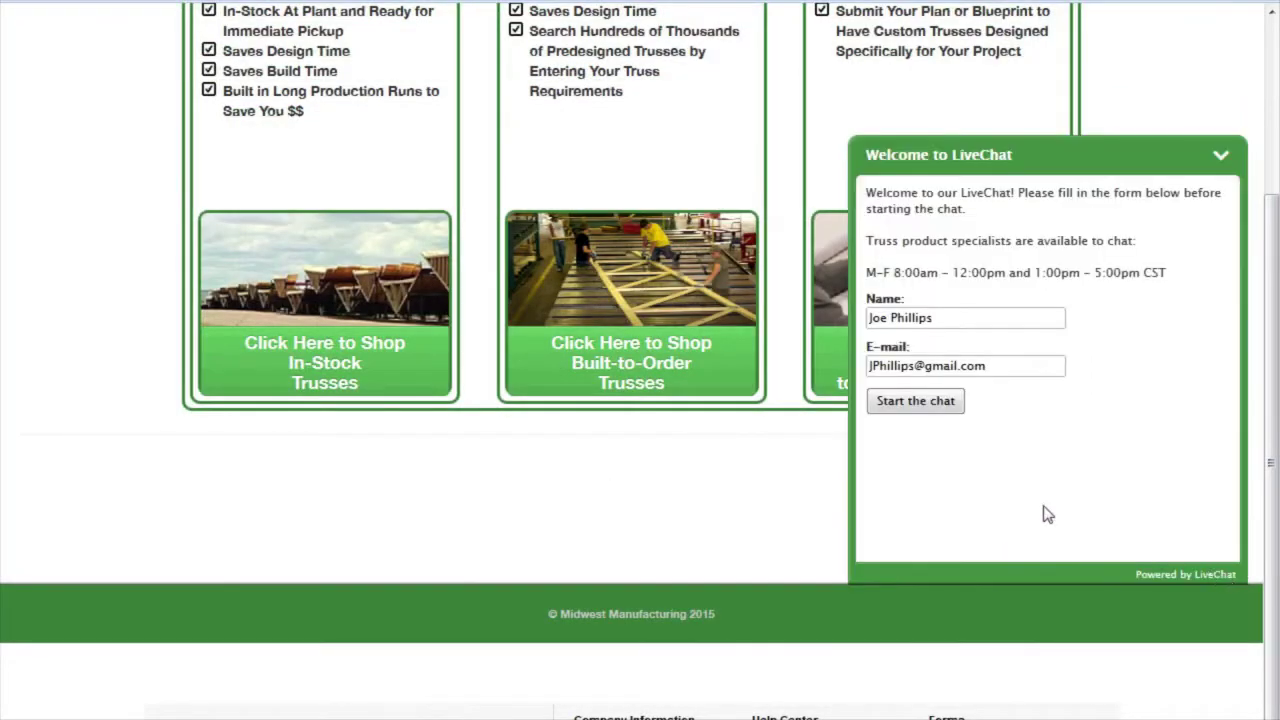
{"action": "left_click", "coordinate": [920, 402]}
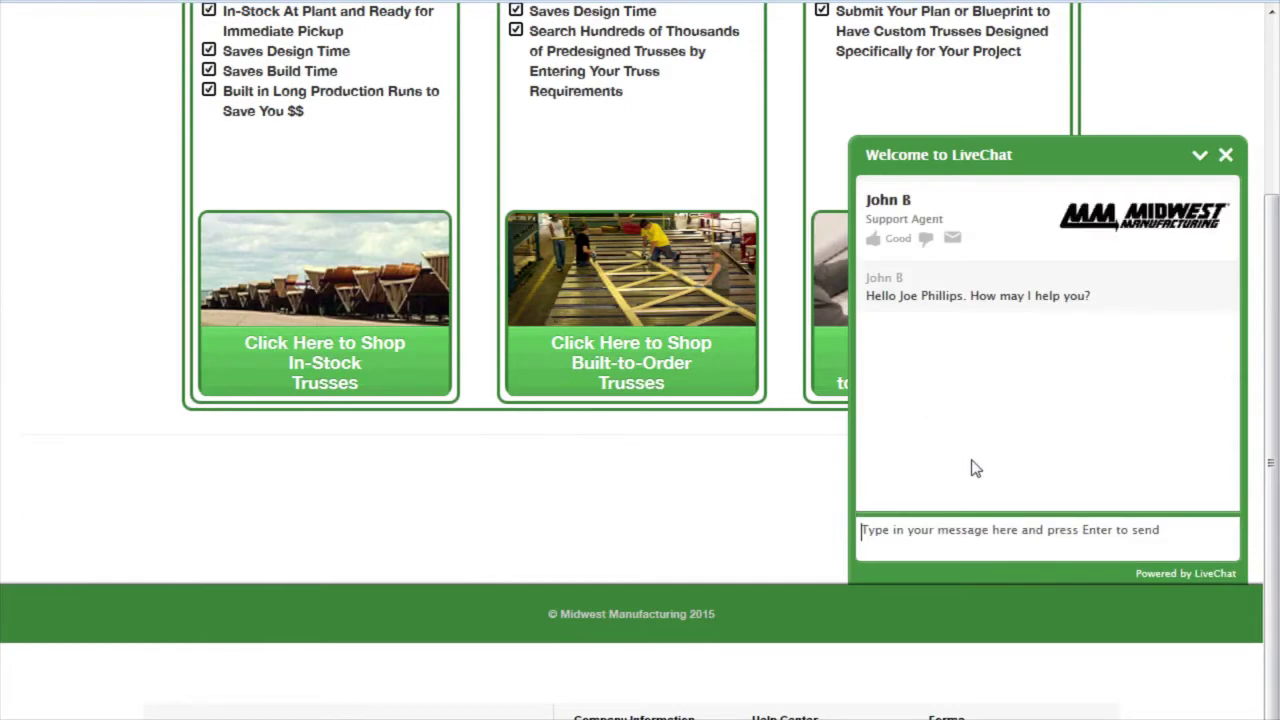
{"action": "type", "text": "I need he"}
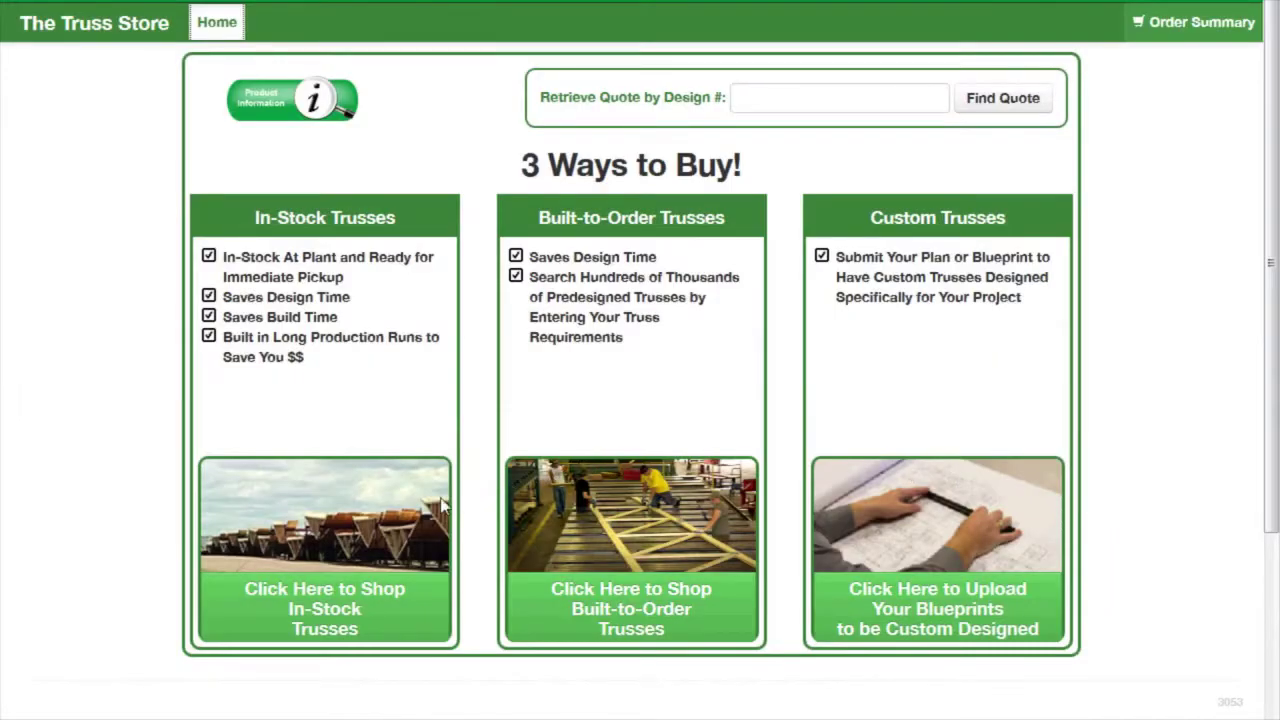
Quote two 24' In-Stock Floor trusses and two Common trusses, totaling $683.70.
{"action": "left_click", "coordinate": [335, 548]}
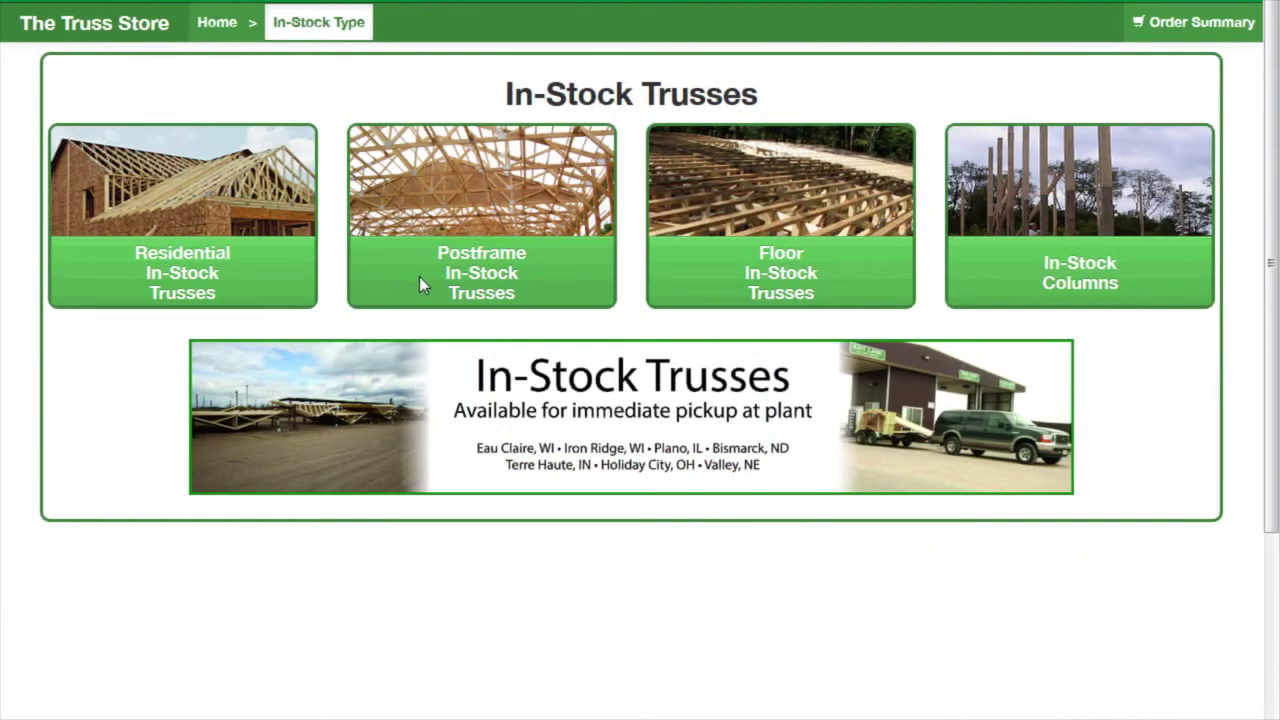
{"action": "left_click", "coordinate": [739, 256]}
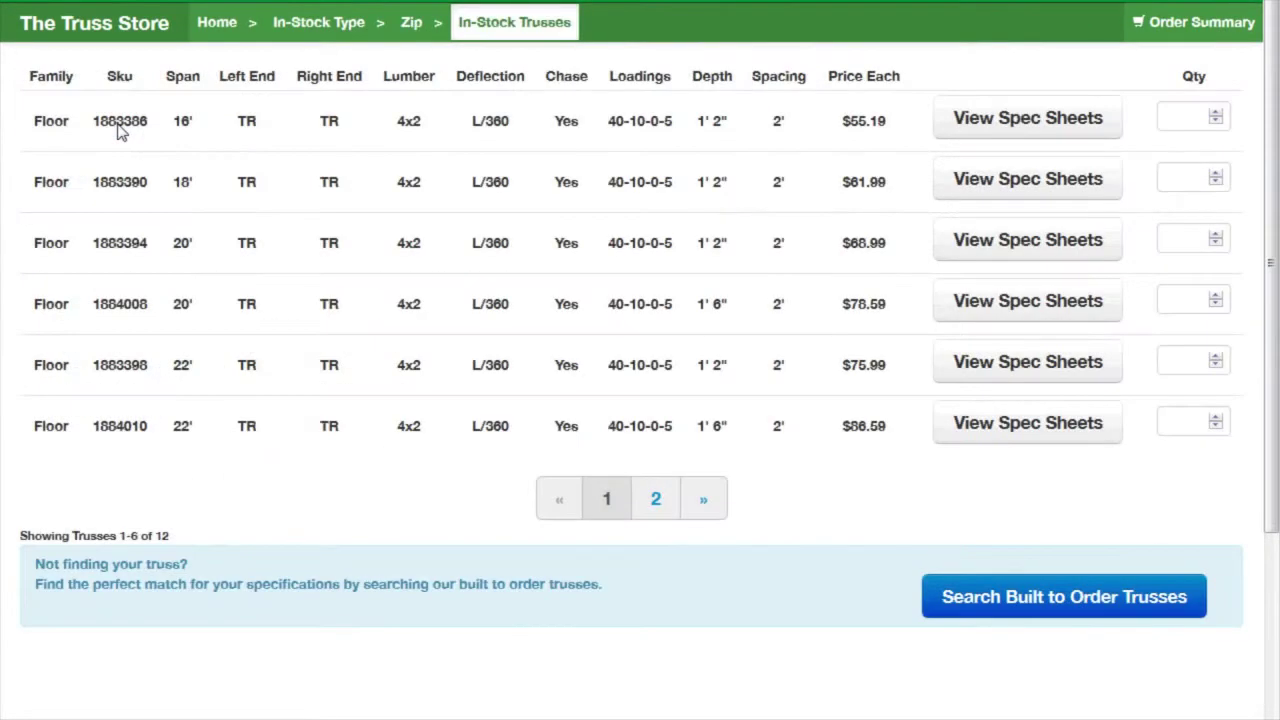
{"action": "left_click", "coordinate": [718, 485]}
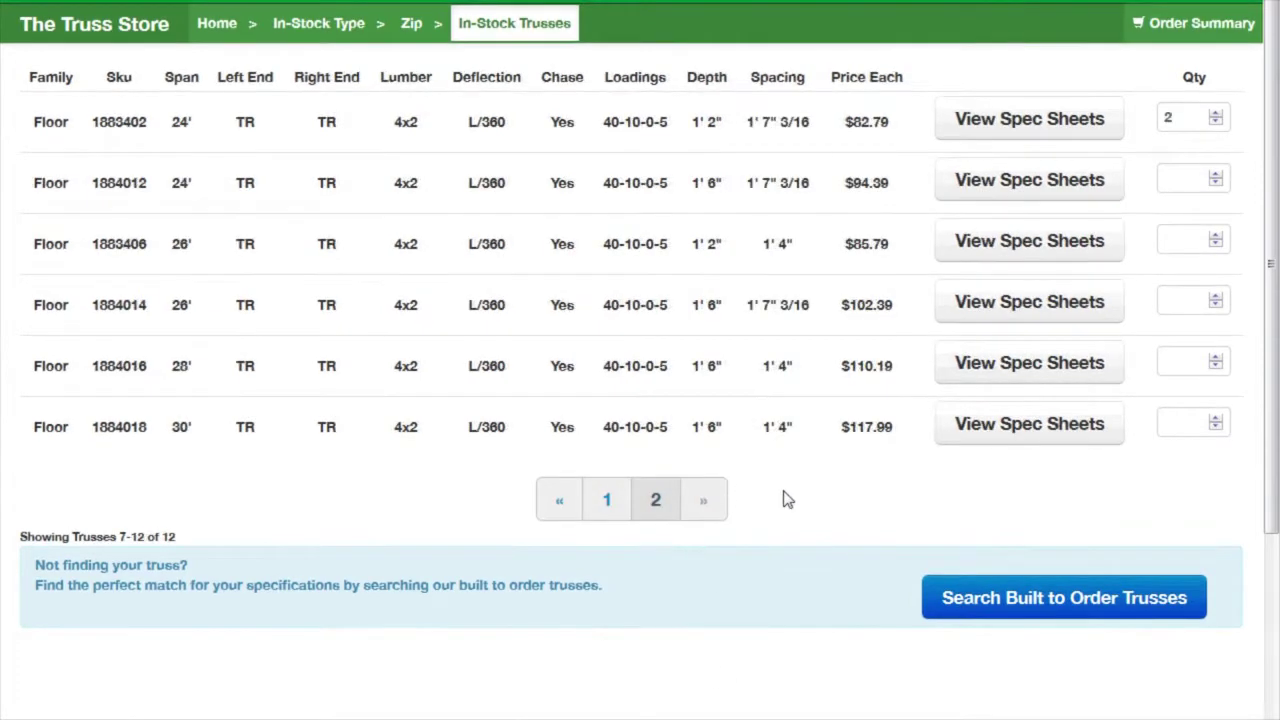
{"action": "left_click", "coordinate": [993, 607]}
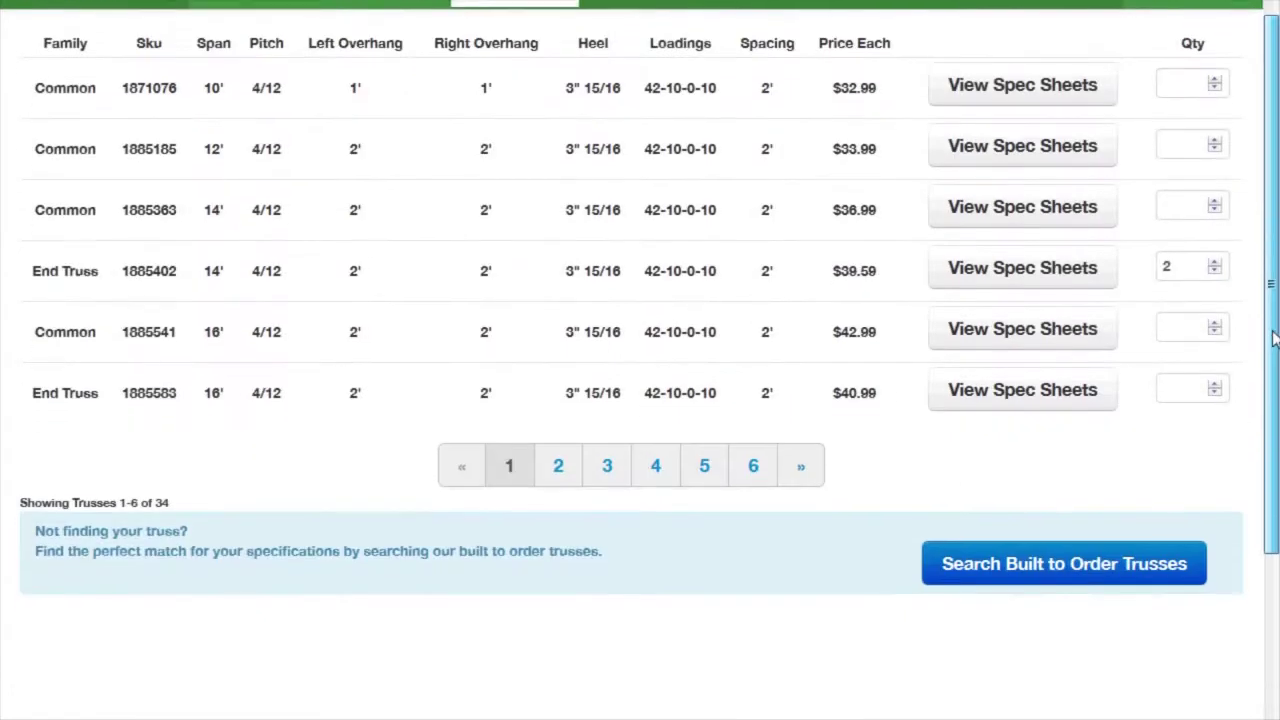
{"action": "left_click_drag", "start_coordinate": [1275, 310], "coordinate": [1275, 455]}
{"action": "scroll", "coordinate": [1275, 455], "scroll_direction": "down", "scroll_amount": 1}
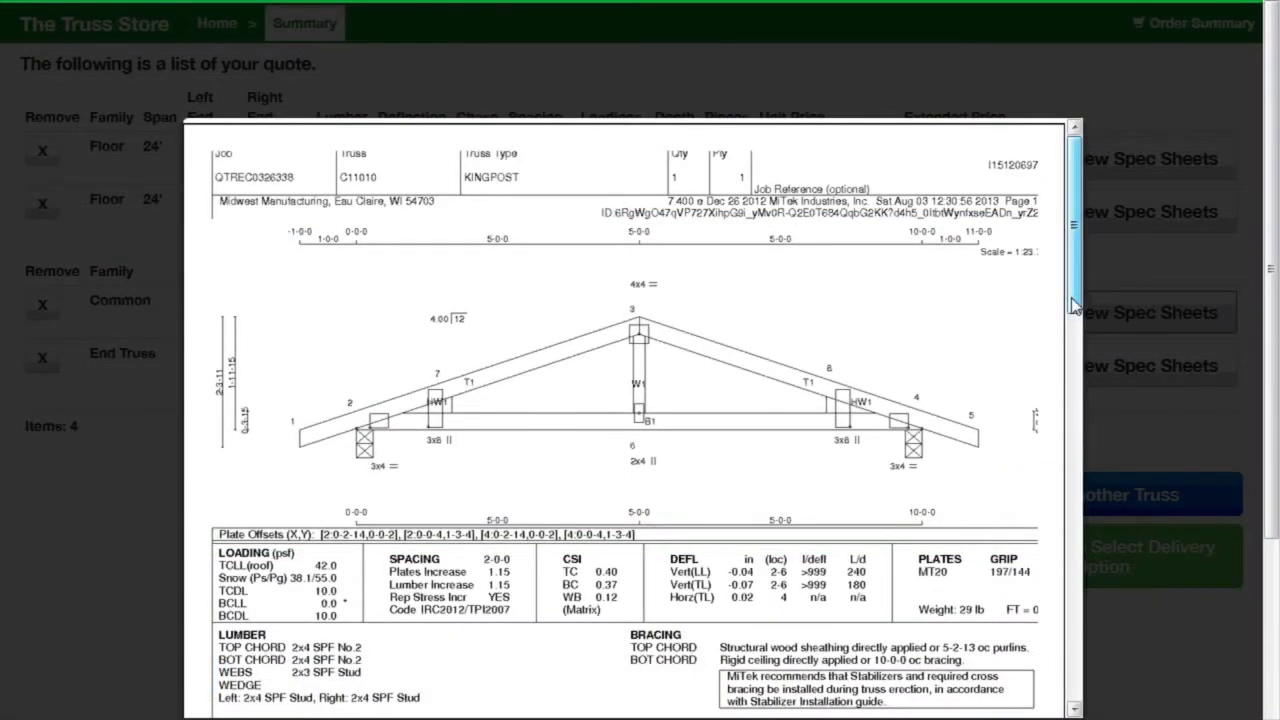
{"action": "left_click_drag", "start_coordinate": [1074, 302], "coordinate": [1076, 222]}
{"action": "key", "text": "Escape"}
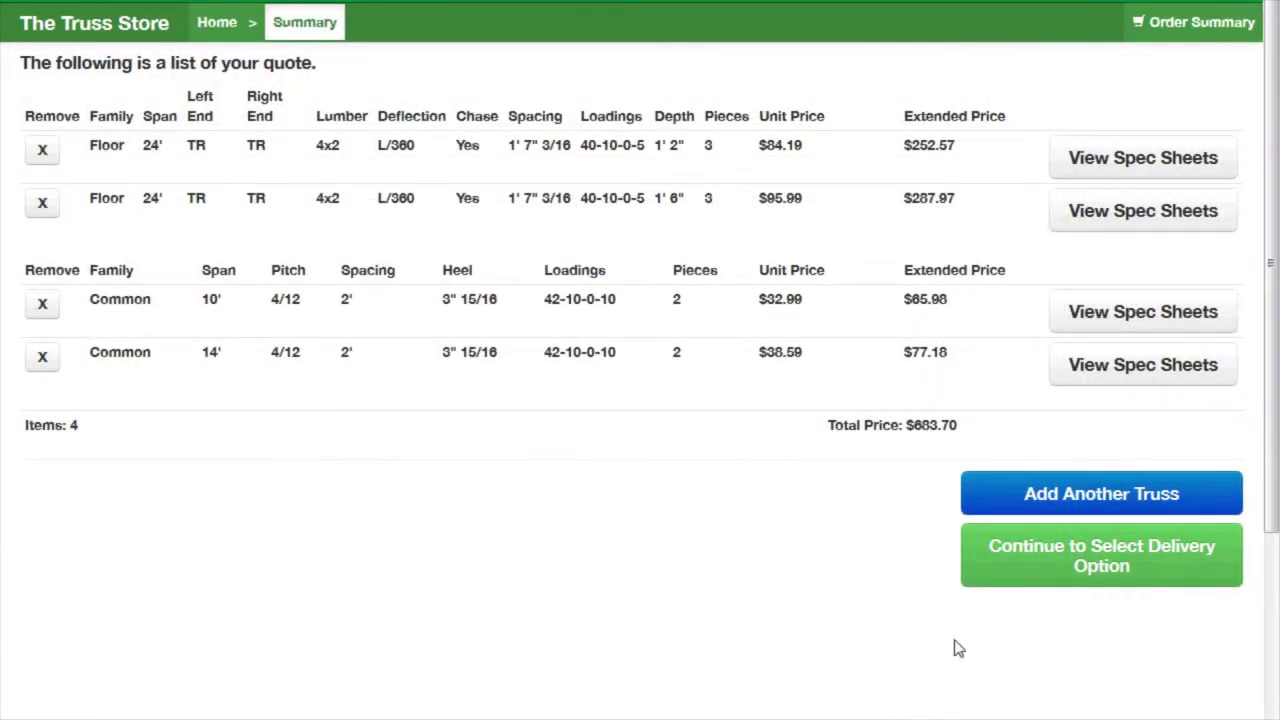
Compare plant pickup $683.70, store pickup $691.30 and site delivery, then chat about site delivery pricing.
{"action": "left_click", "coordinate": [1008, 580]}
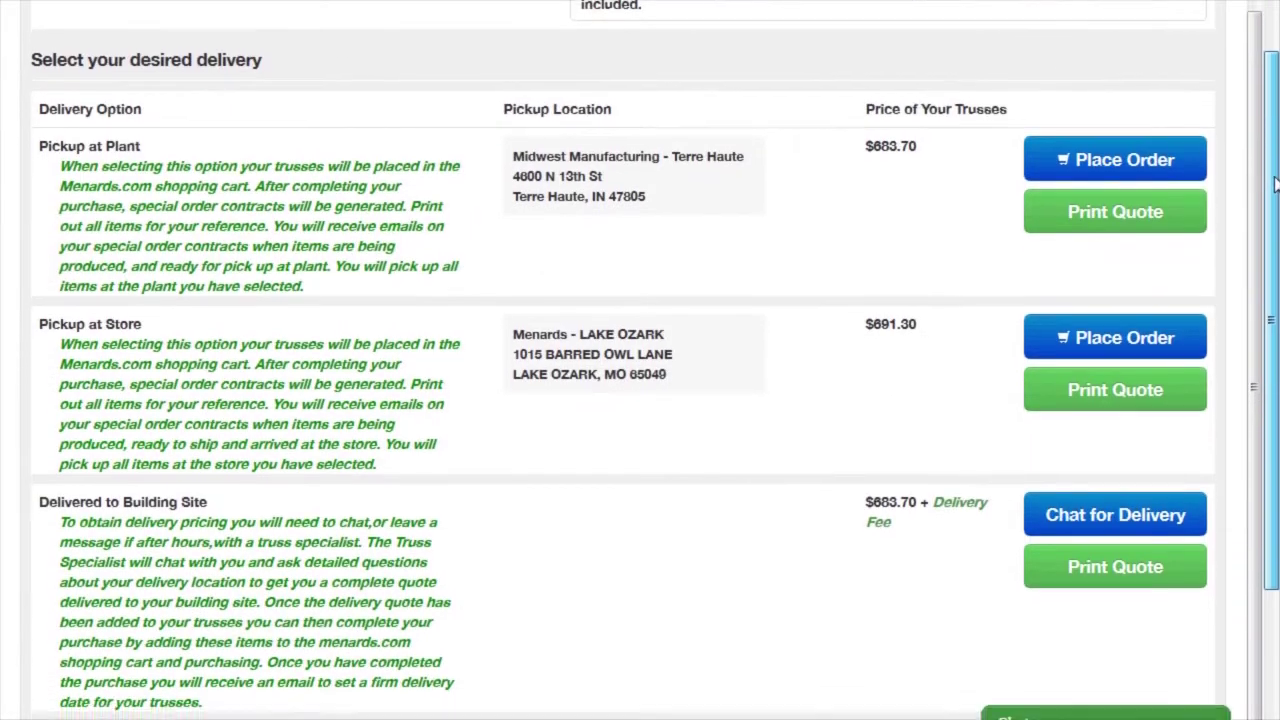
{"action": "left_click_drag", "start_coordinate": [1276, 183], "coordinate": [1276, 223]}
{"action": "scroll", "coordinate": [640, 360], "scroll_direction": "down", "scroll_amount": 1}
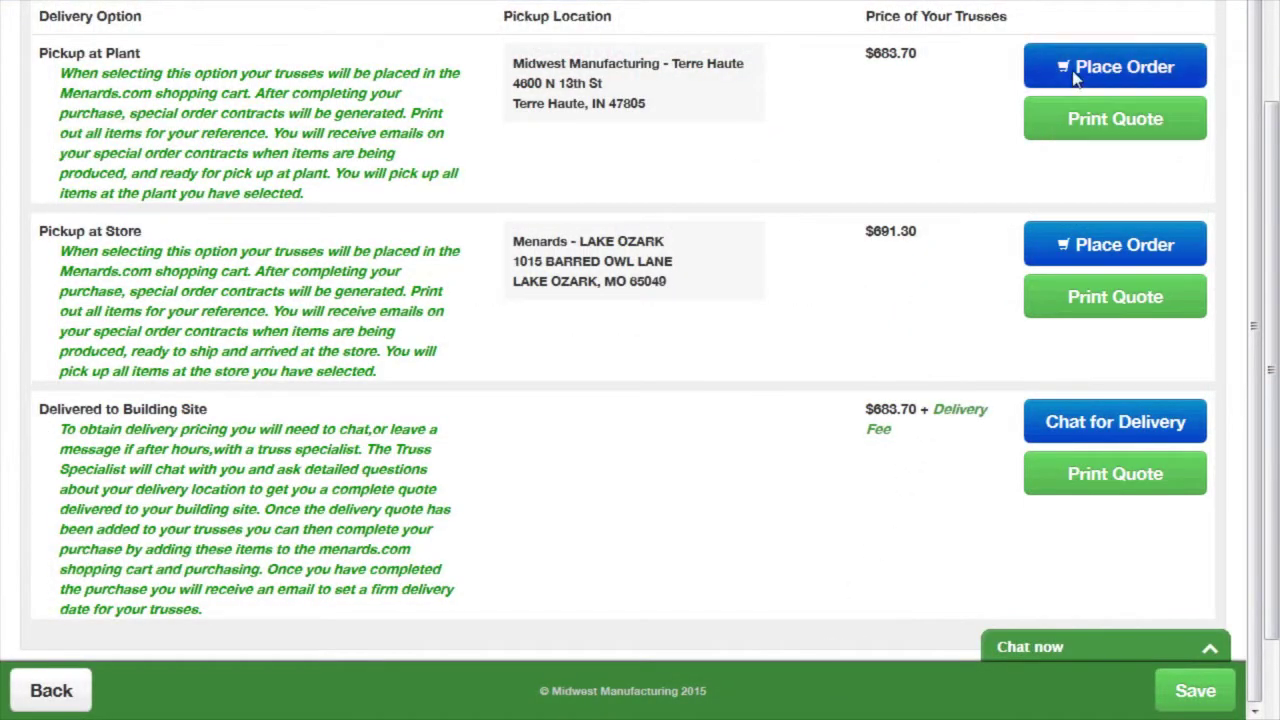
{"action": "scroll", "coordinate": [1268, 255], "scroll_direction": "up", "scroll_amount": 1}
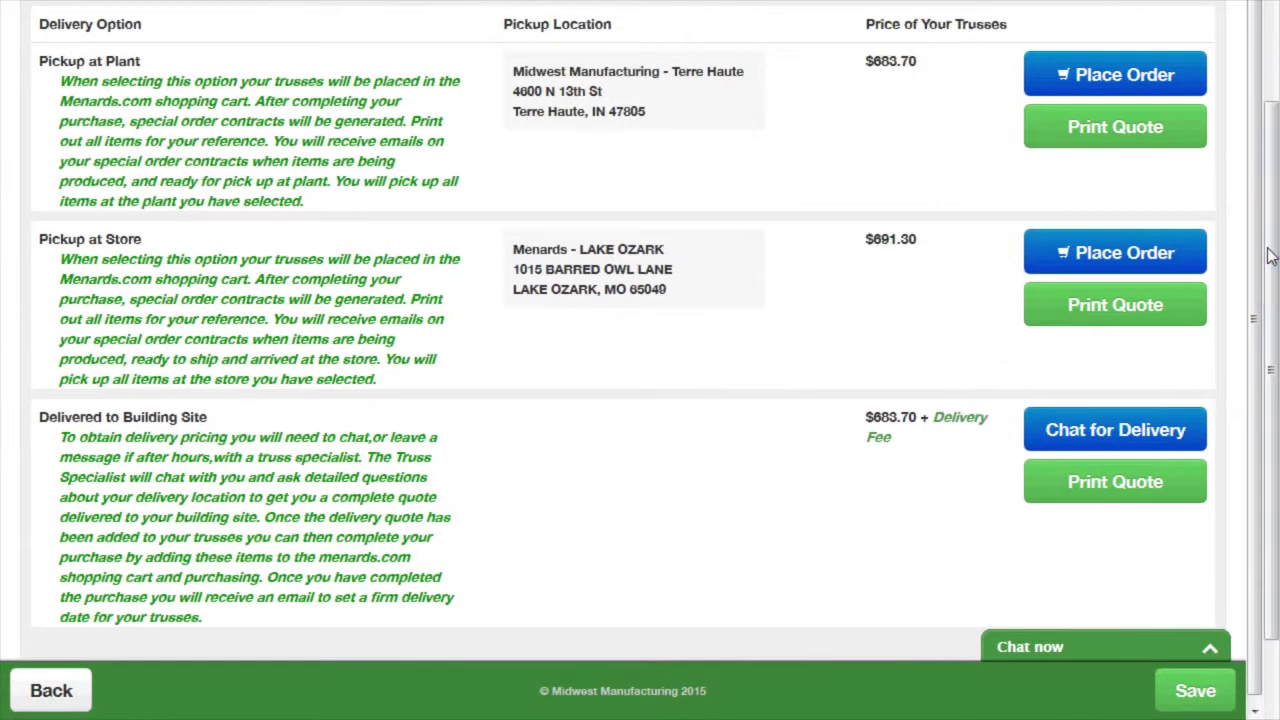
{"action": "left_click", "coordinate": [1083, 443]}
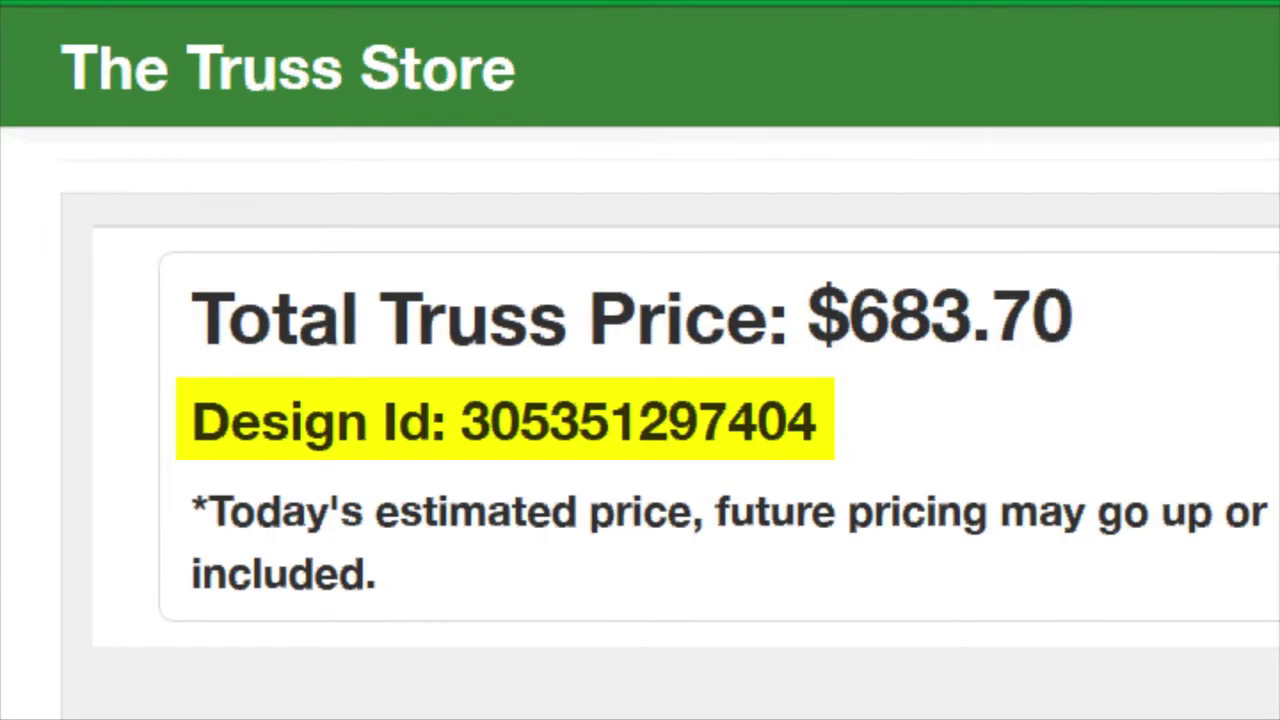
Give the specialist the quote's design ID, then save the $683.70 truss quote.
{"action": "type", "text": "30"}
{"action": "type", "text": "53512"}
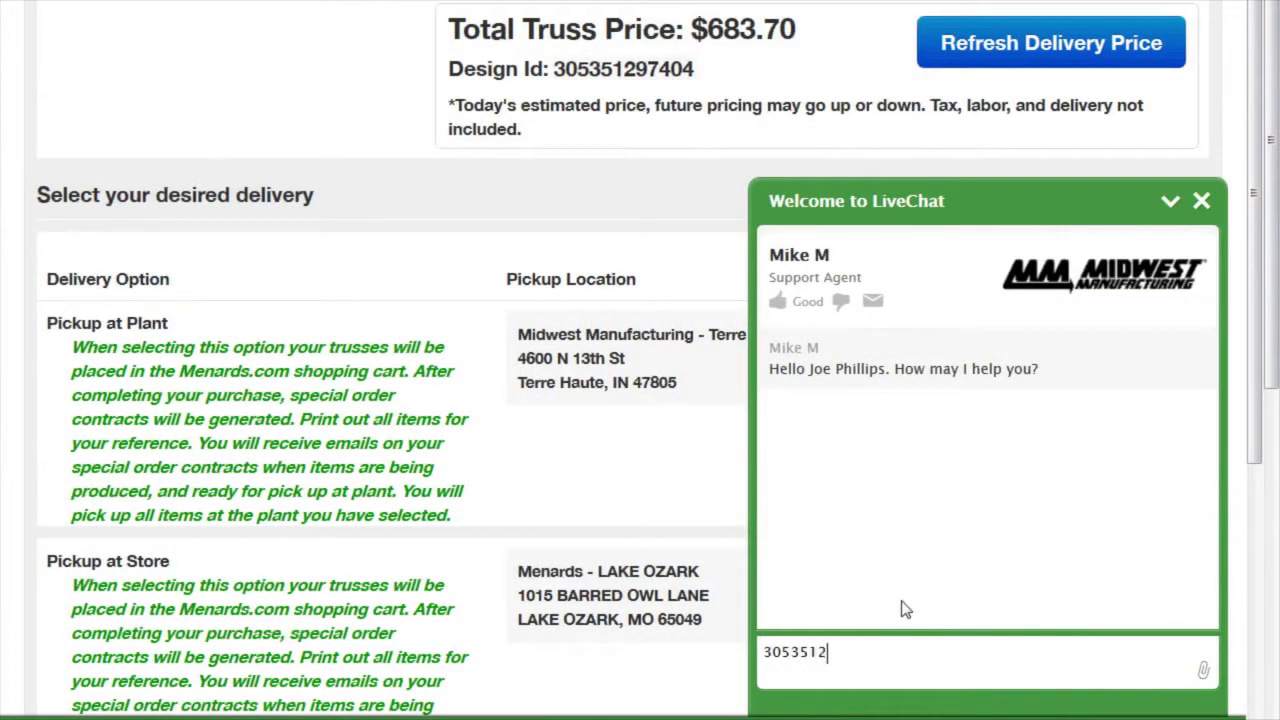
{"action": "type", "text": "97404"}
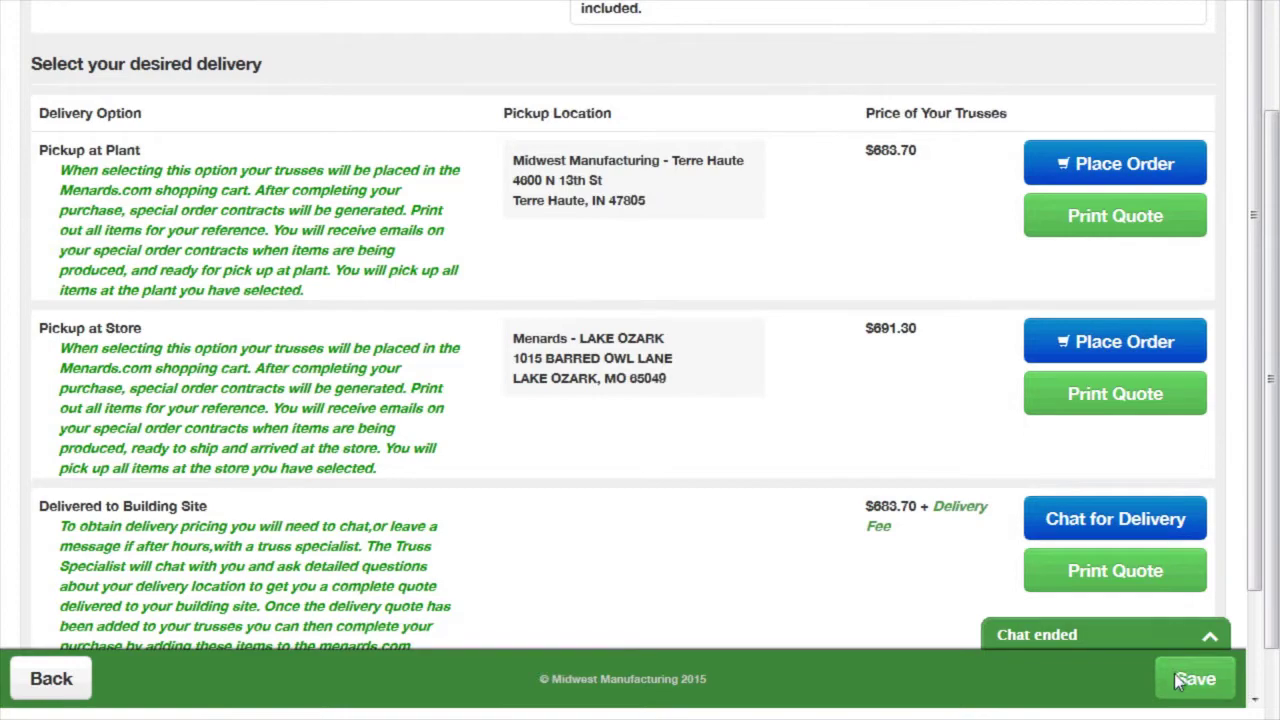
{"action": "left_click", "coordinate": [1194, 679]}
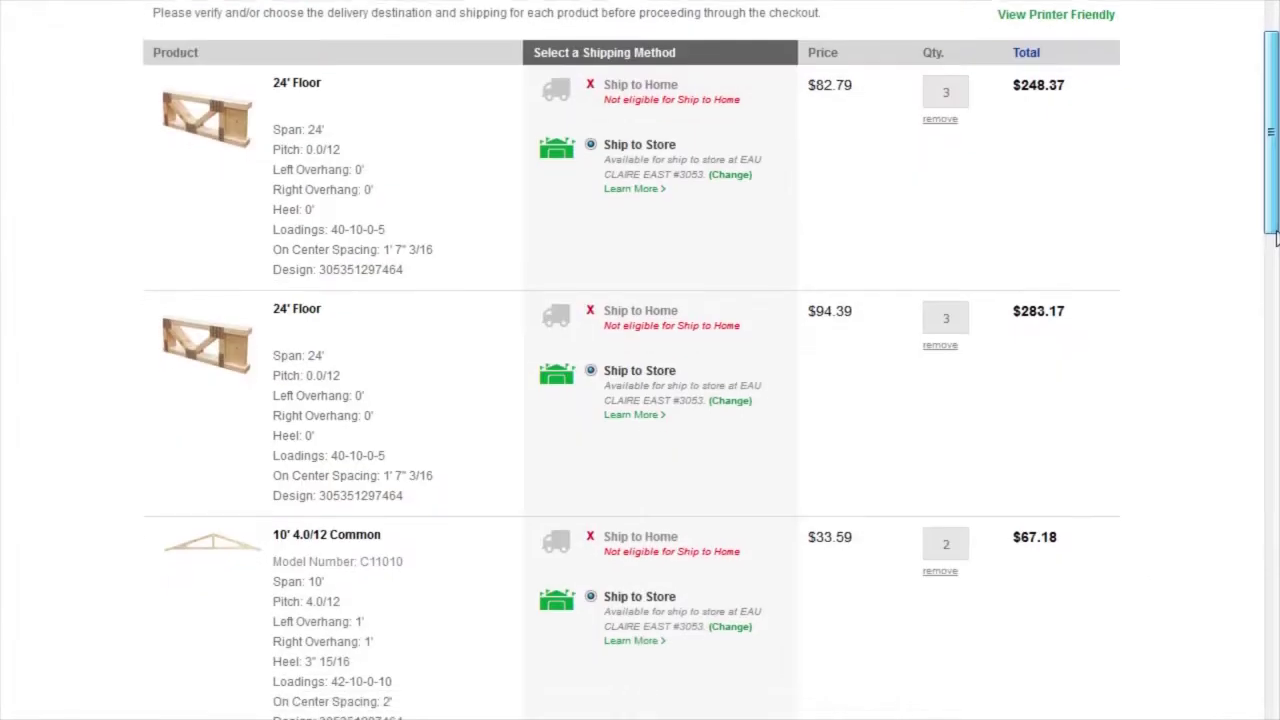
Scroll through the cart's truss line items shipping to the Eau Claire East store.
{"action": "scroll", "coordinate": [1275, 260], "scroll_direction": "down", "scroll_amount": 4}
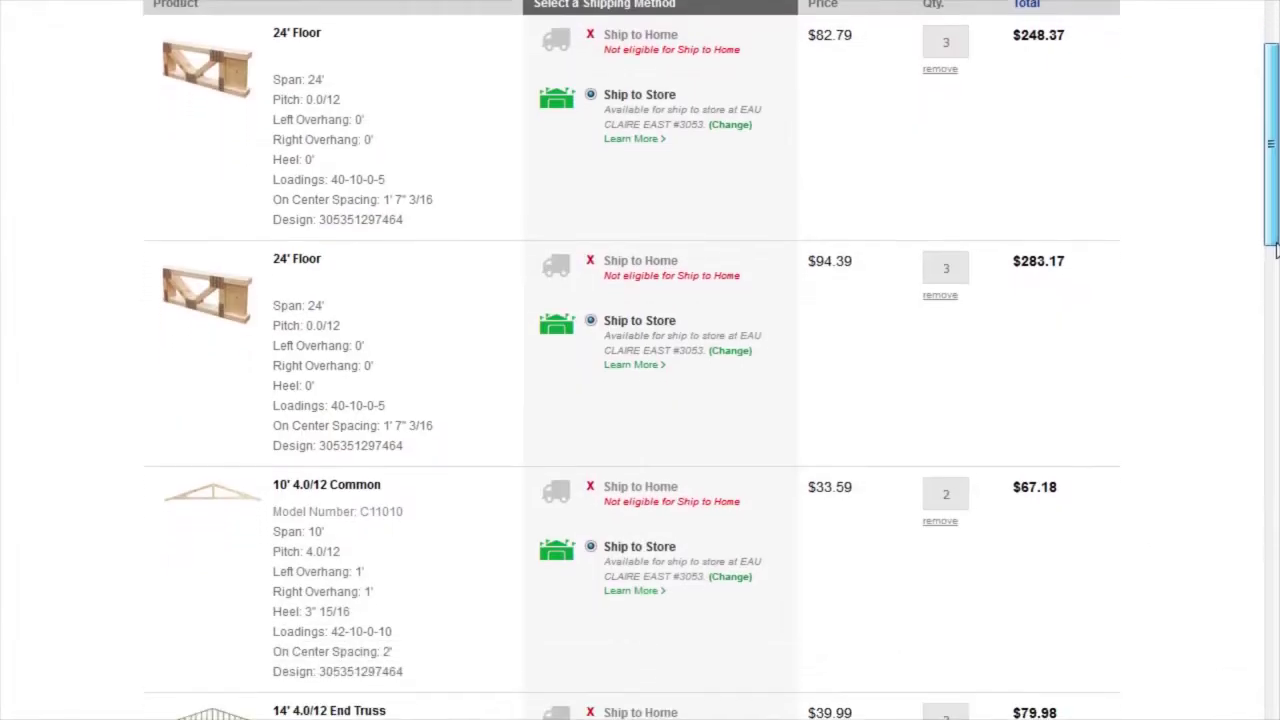
{"action": "scroll", "coordinate": [1275, 260], "scroll_direction": "down", "scroll_amount": 2}
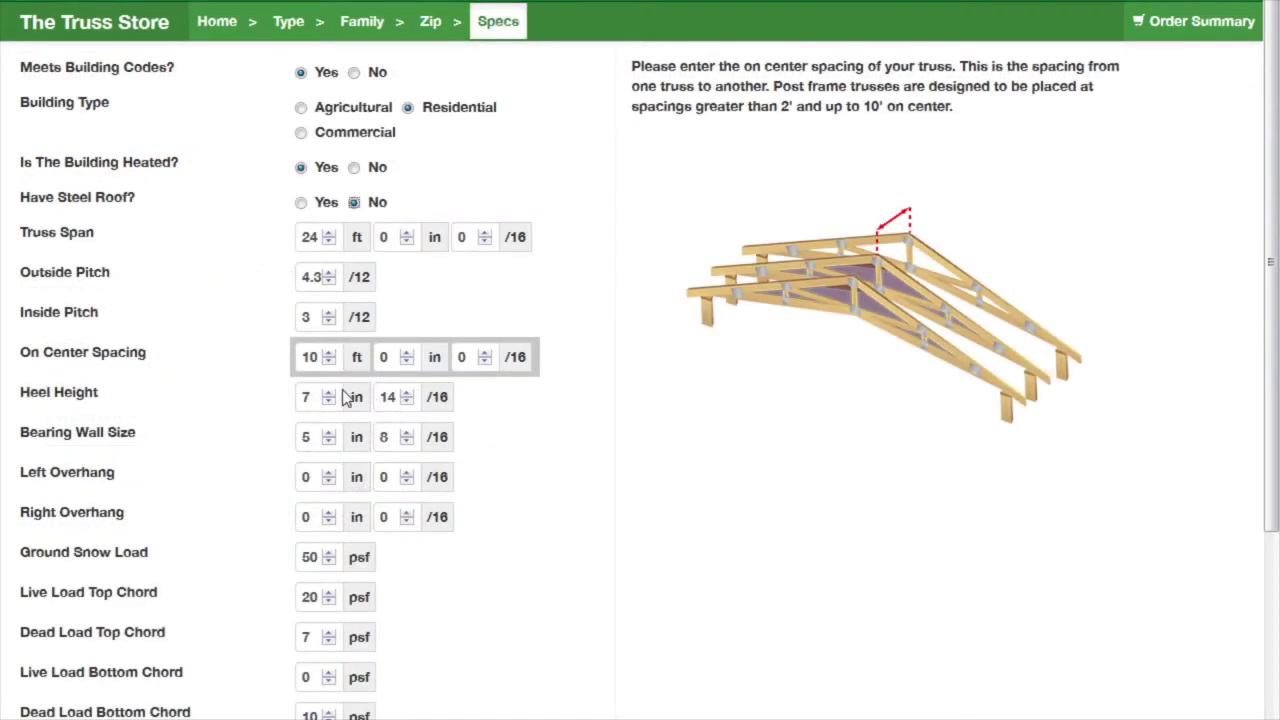
Confirm the install zip code and select the built-to-order 10' 4/12 Common truss match.
{"action": "left_click", "coordinate": [329, 393]}
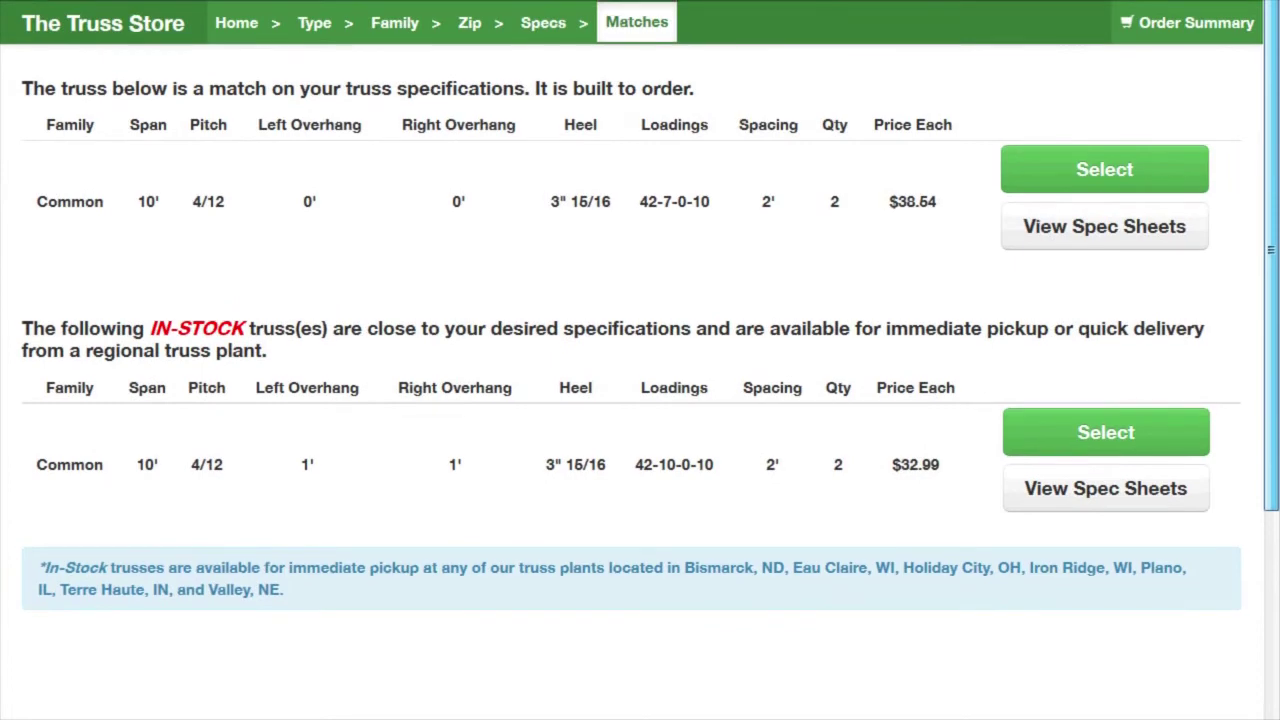
{"action": "scroll", "coordinate": [1100, 358], "scroll_direction": "down", "scroll_amount": 3}
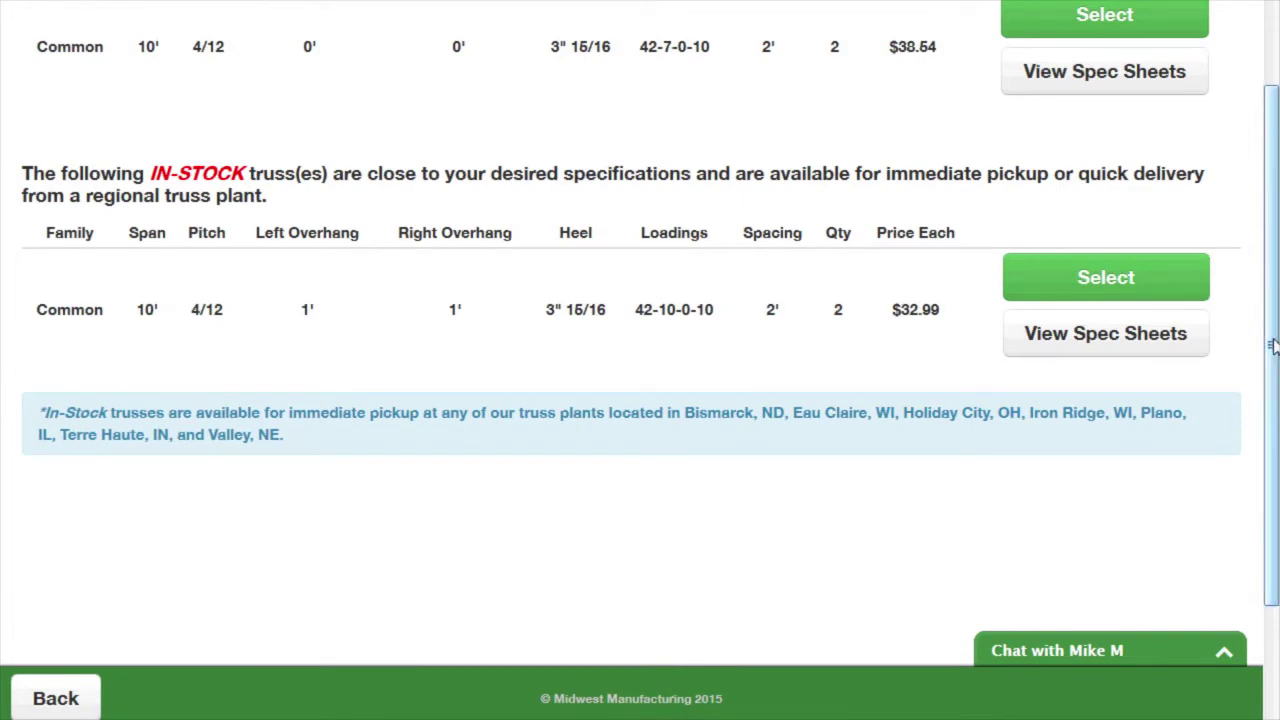
{"action": "left_click", "coordinate": [1105, 279]}
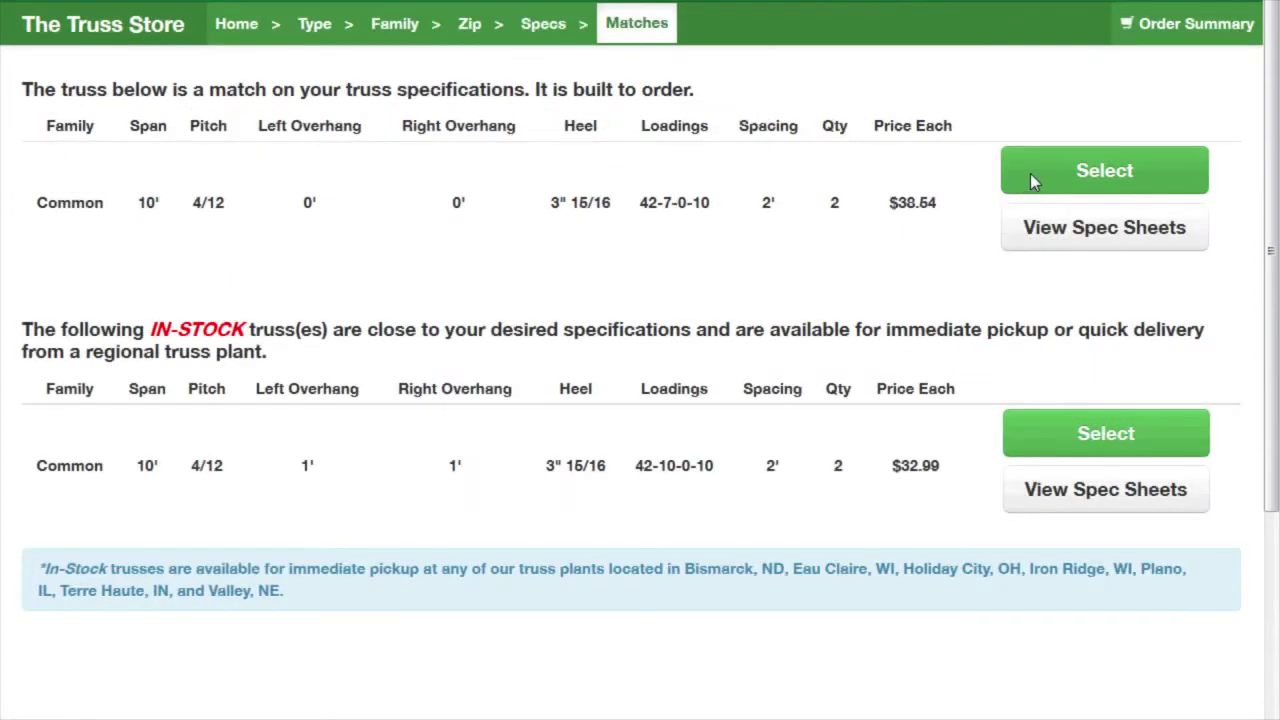
Add an end truss, then save the quote and print it with truss specifications.
{"action": "left_click", "coordinate": [1030, 173]}
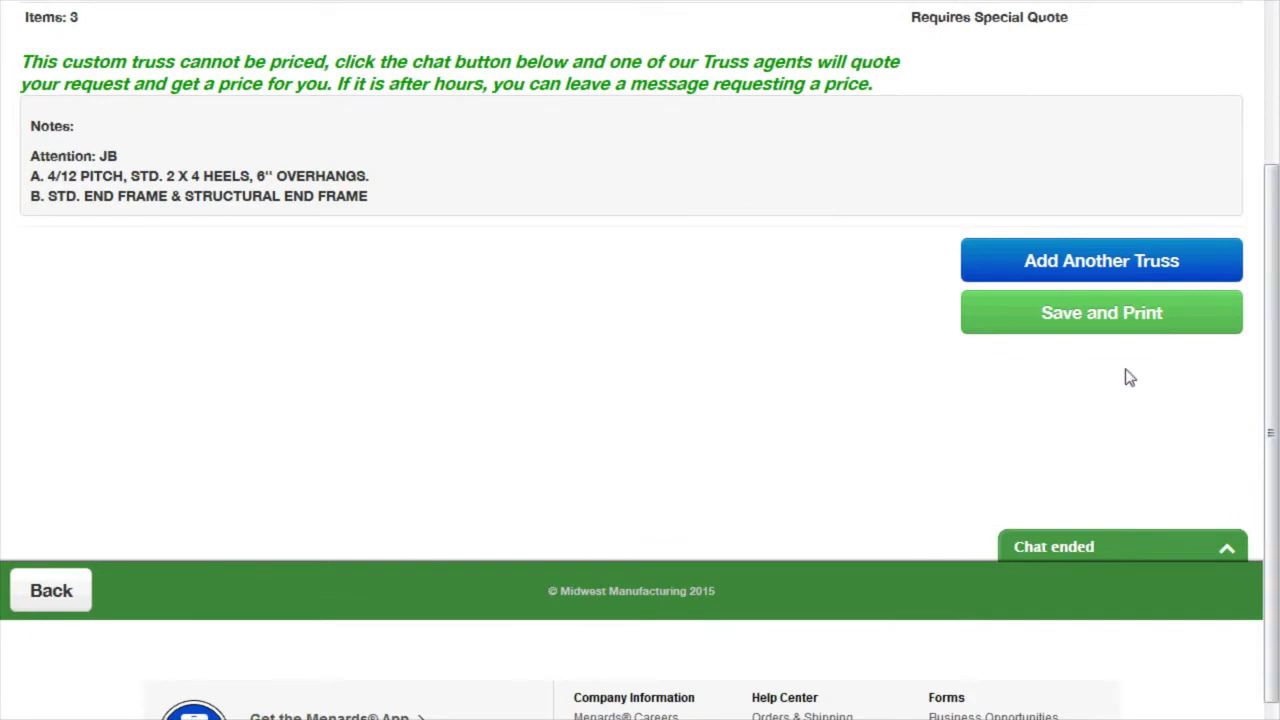
{"action": "left_click", "coordinate": [1090, 313]}
{"action": "left_click", "coordinate": [620, 298]}
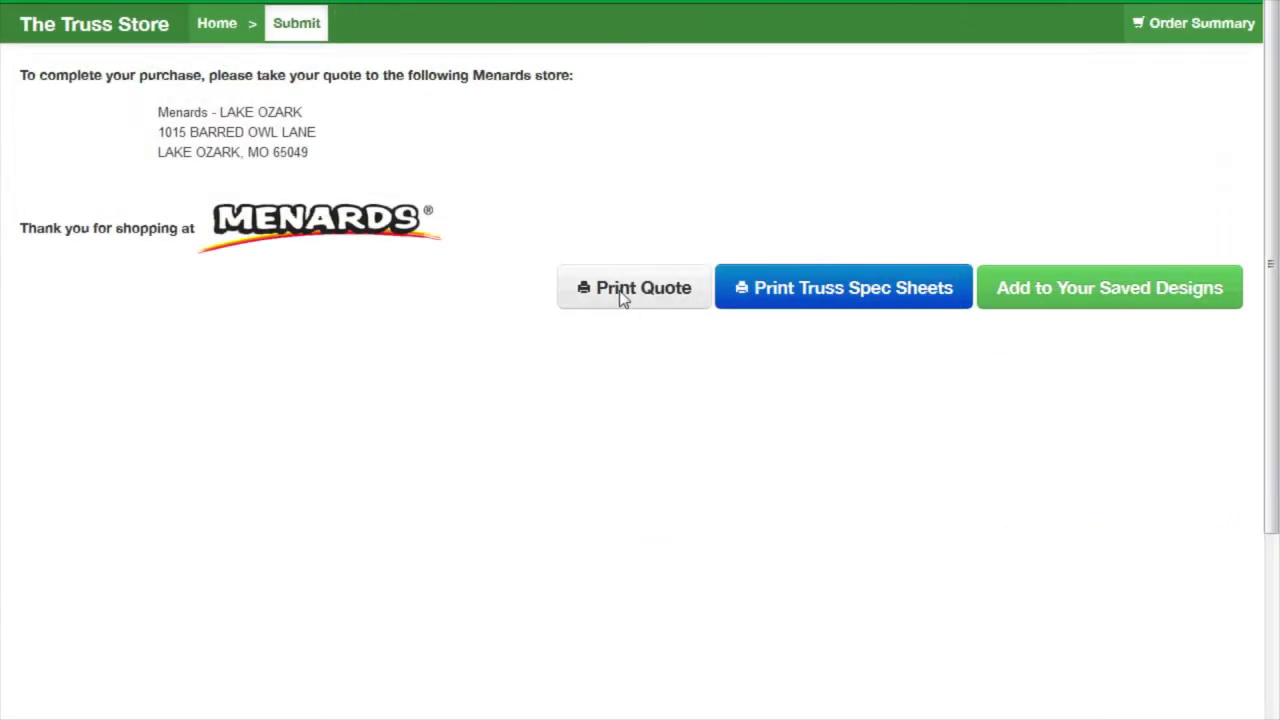
Start a message to the specialist and head back to The Truss Store home page.
{"action": "left_click_drag", "start_coordinate": [1268, 403], "coordinate": [1268, 490]}
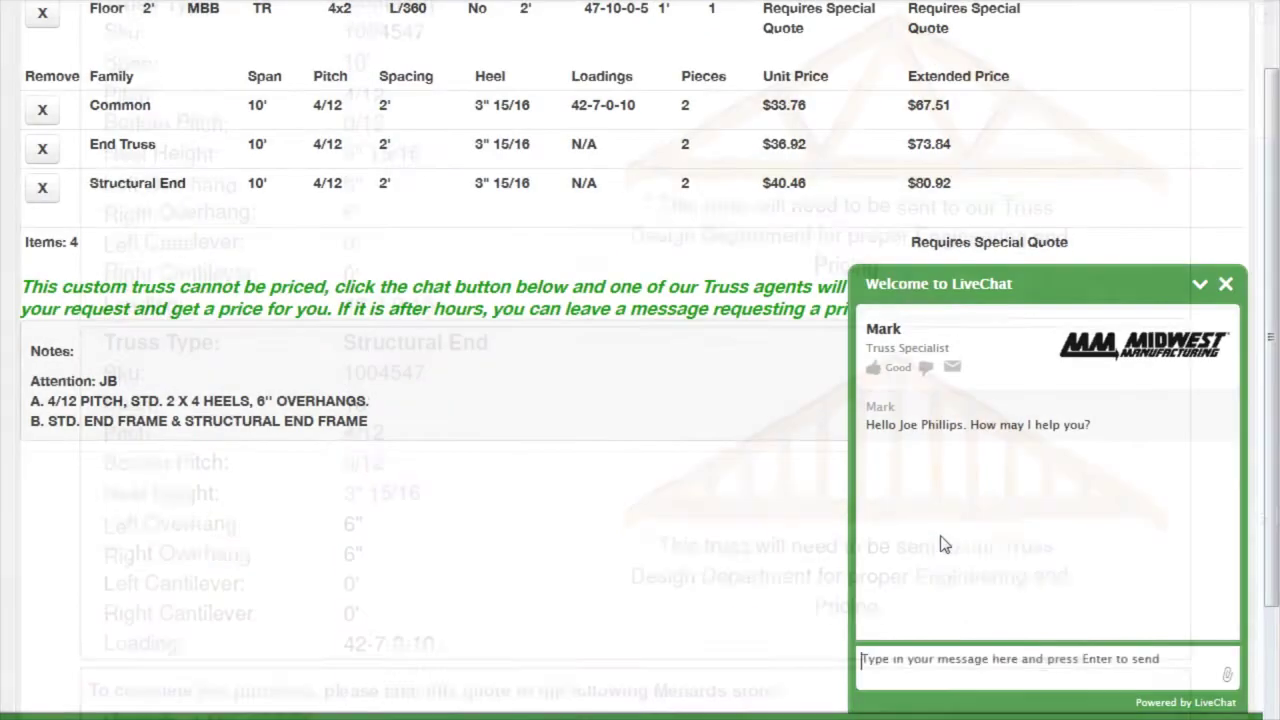
{"action": "type", "text": "I need a s"}
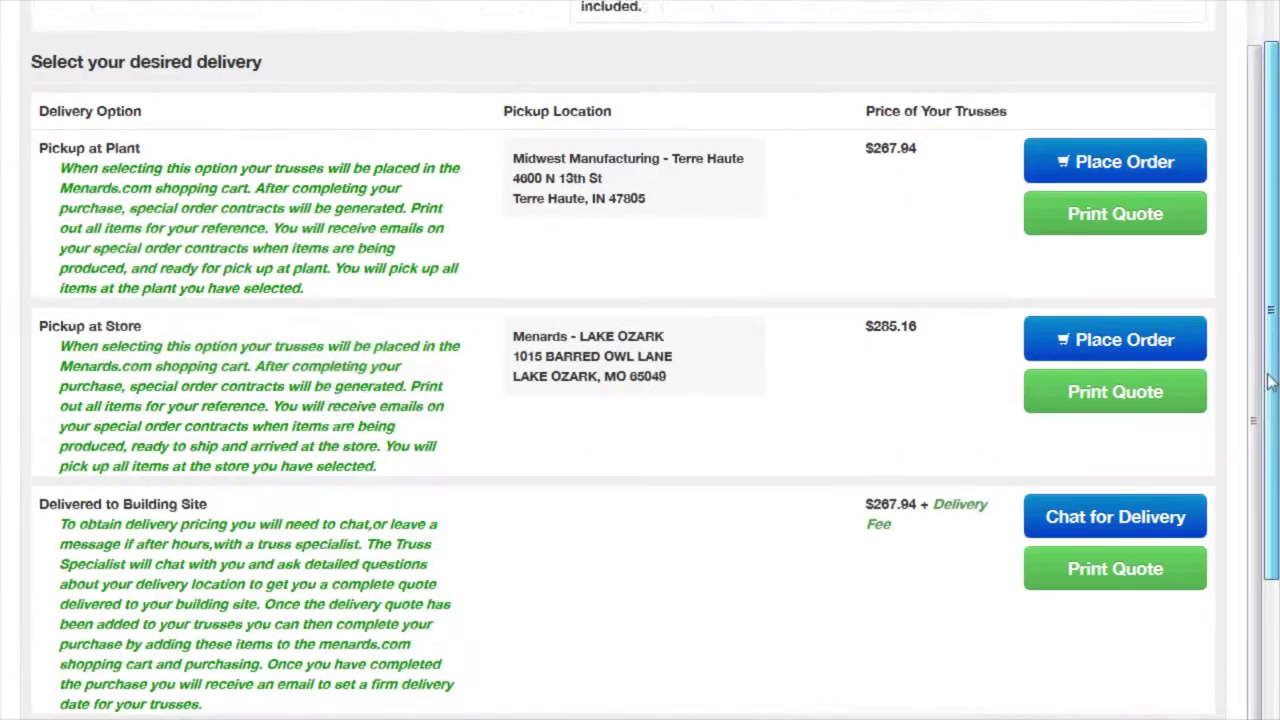
{"action": "scroll", "coordinate": [1262, 436], "scroll_direction": "down", "scroll_amount": 2}
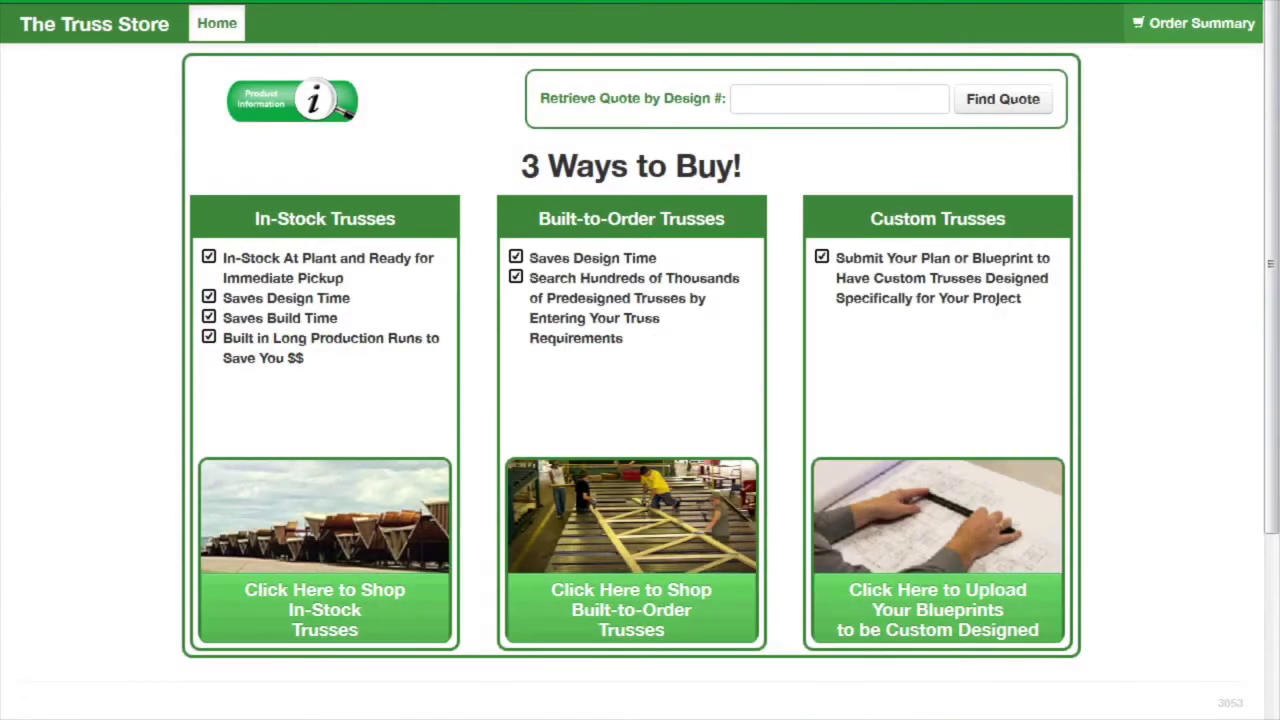
Follow 'Upload Your Blueprints to be Custom Designed' to Midwest Manufacturing's Design Requests page.
{"action": "left_click", "coordinate": [922, 590]}
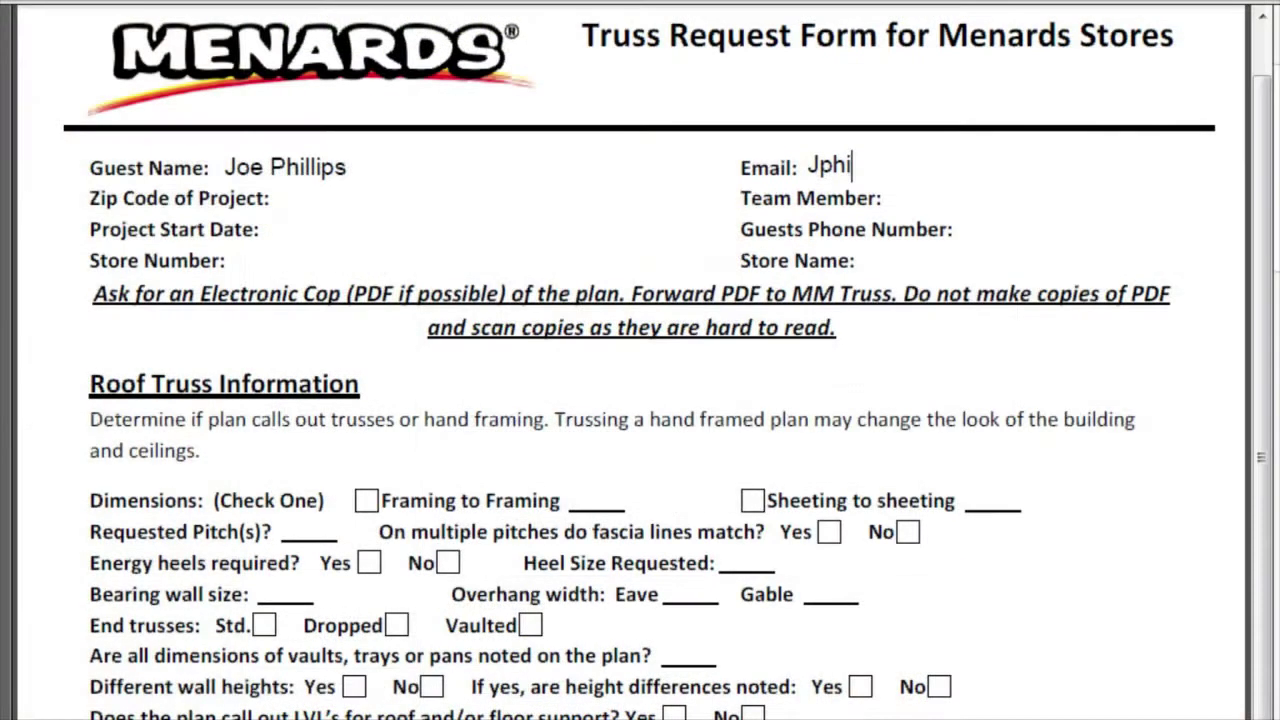
{"action": "type", "text": "llips"}
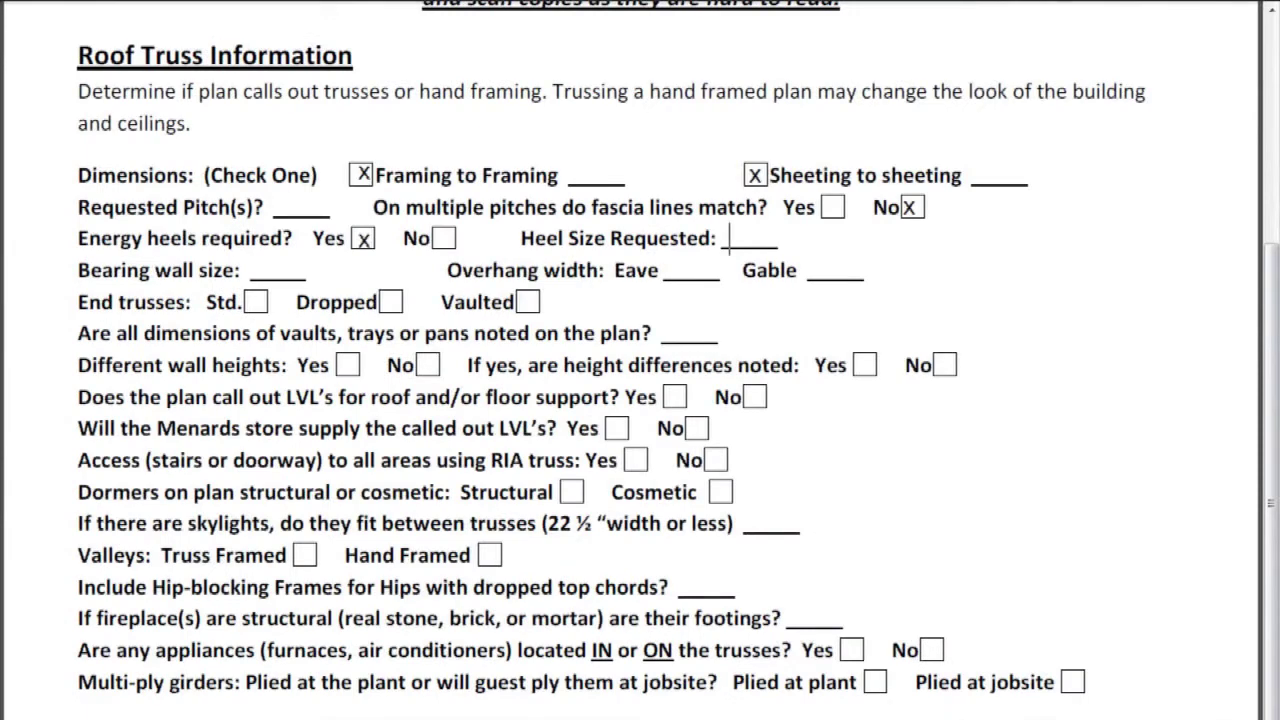
{"action": "type", "text": "3"}
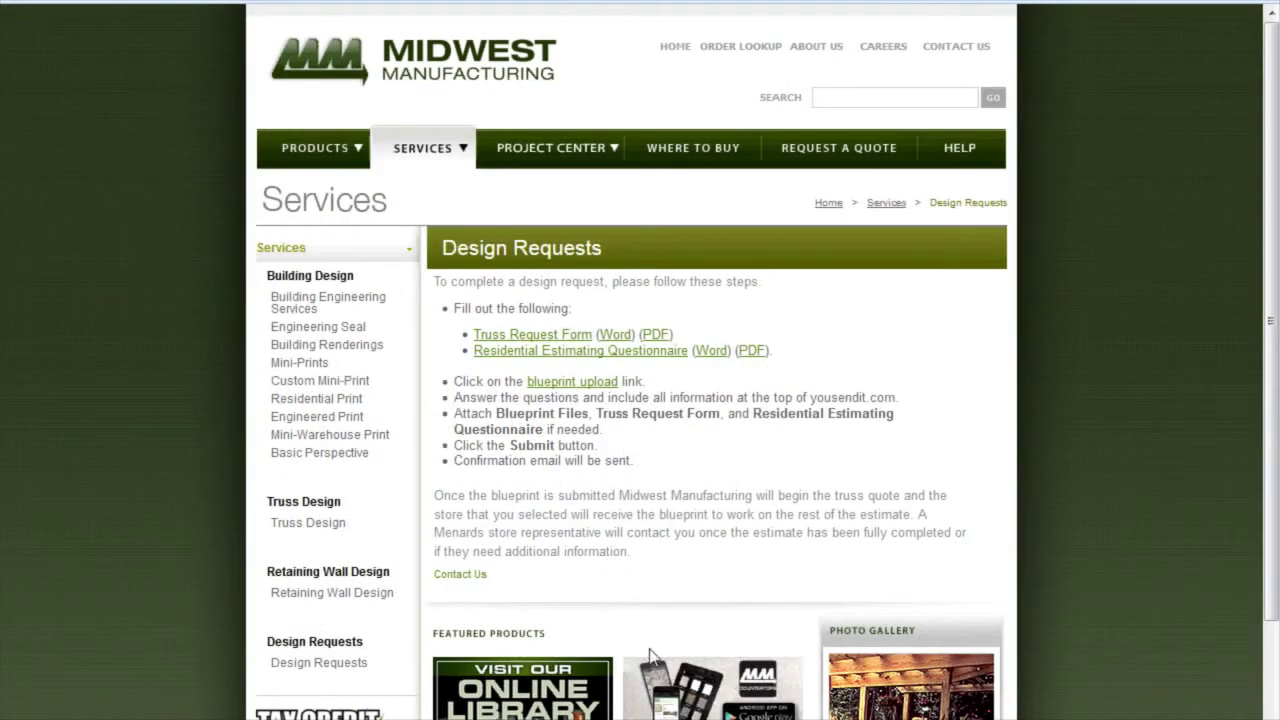
Enter the sender's name, e-mail and subject 'Truss Plan and Request', attaching Request Form.pdf and Truss Plans.pdf.
{"action": "left_click", "coordinate": [572, 382]}
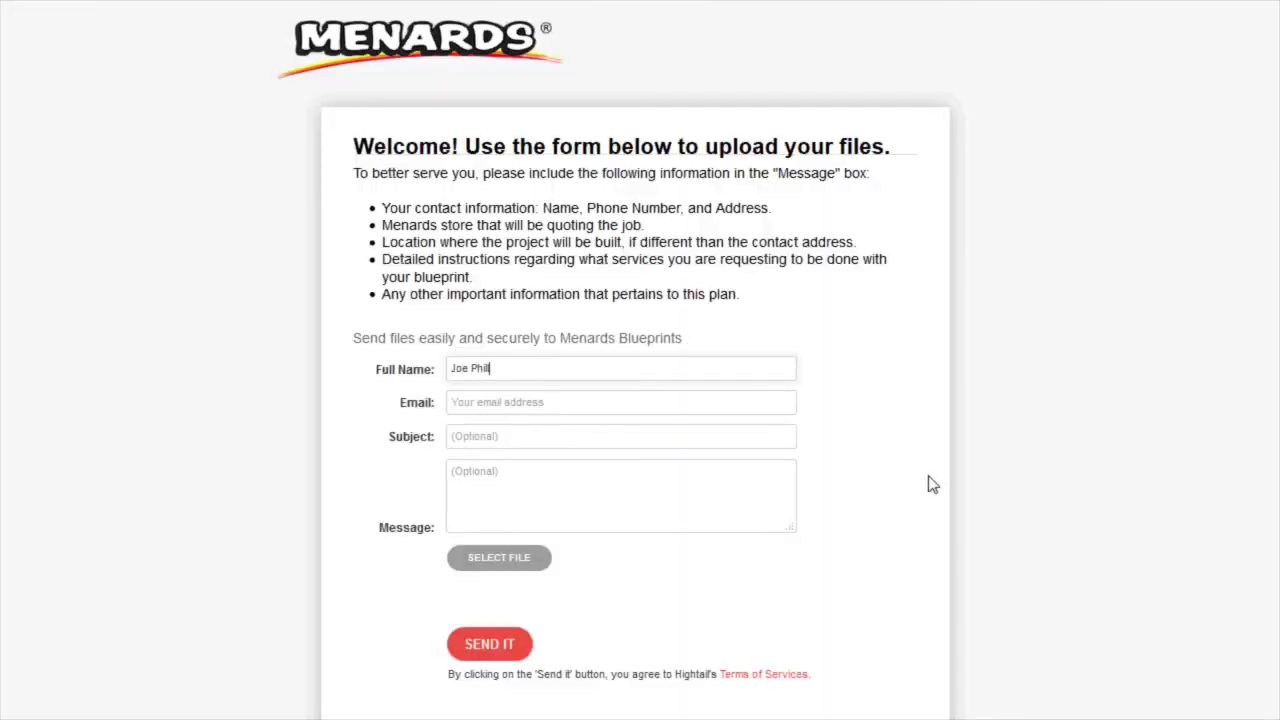
{"action": "key", "text": "Tab"}
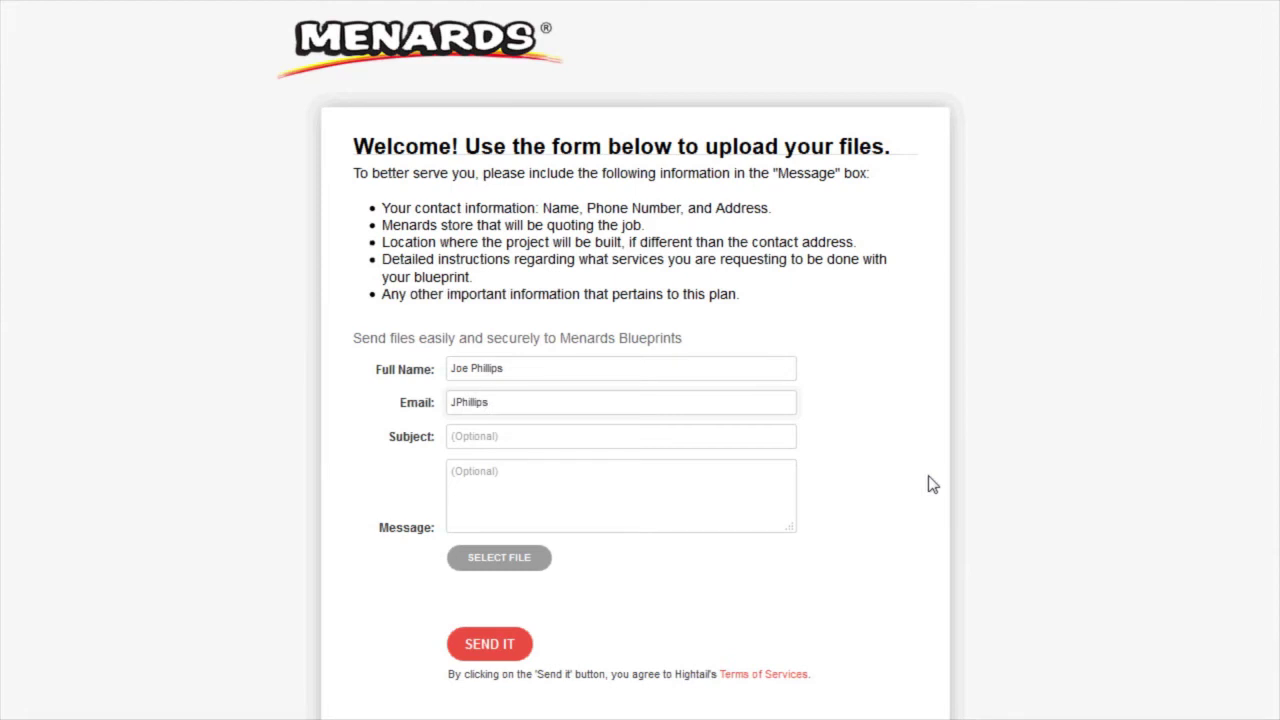
{"action": "left_click", "coordinate": [514, 561]}
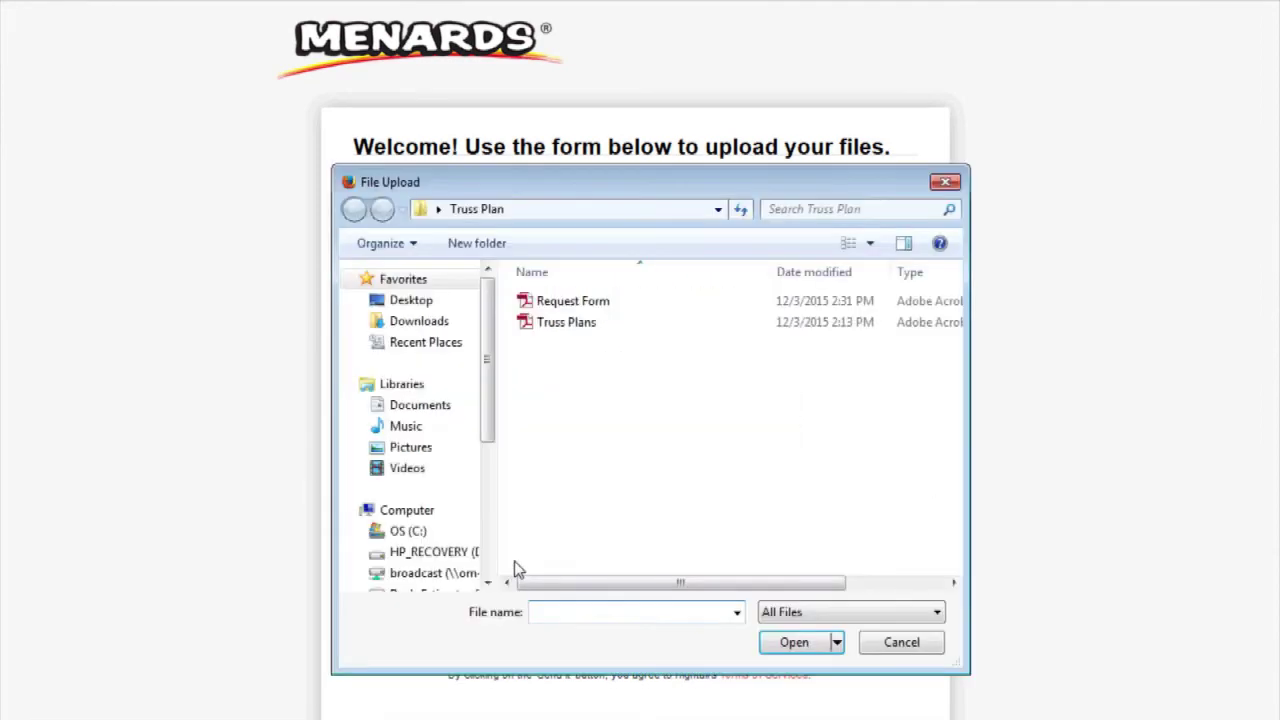
{"action": "left_click", "coordinate": [560, 303]}
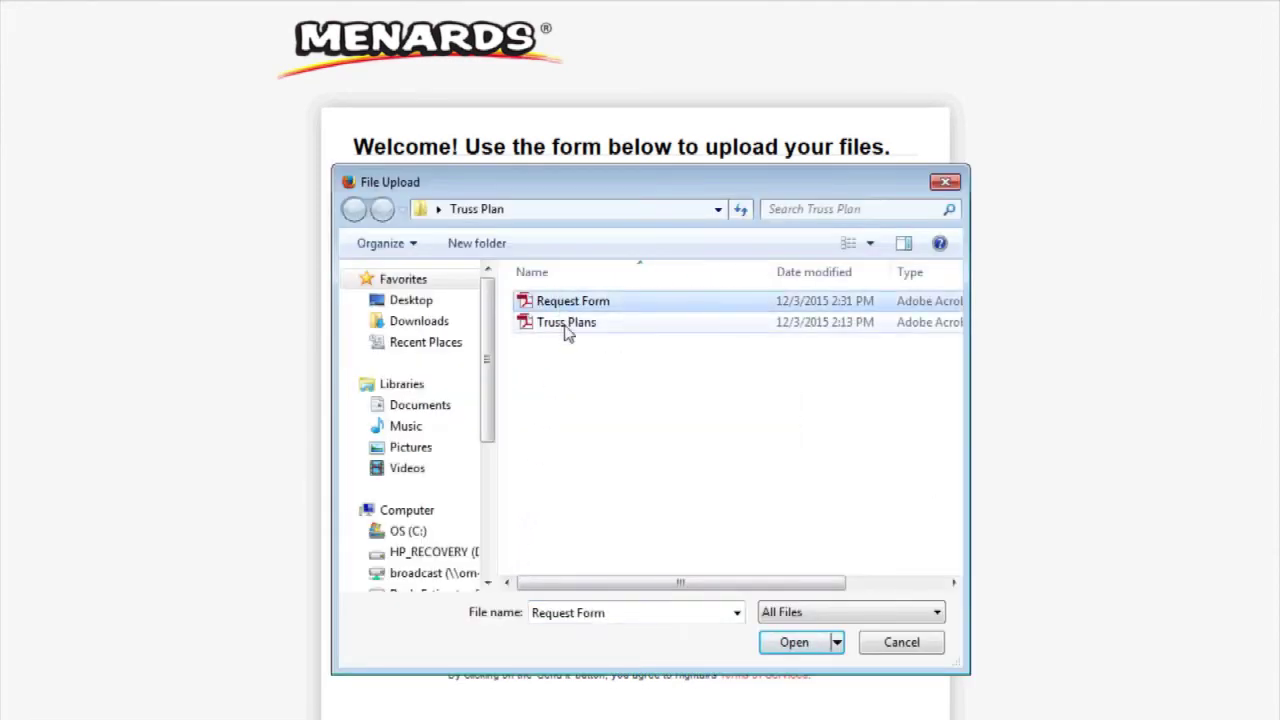
{"action": "left_click", "coordinate": [565, 325], "text": "ctrl"}
{"action": "left_click", "coordinate": [796, 644]}
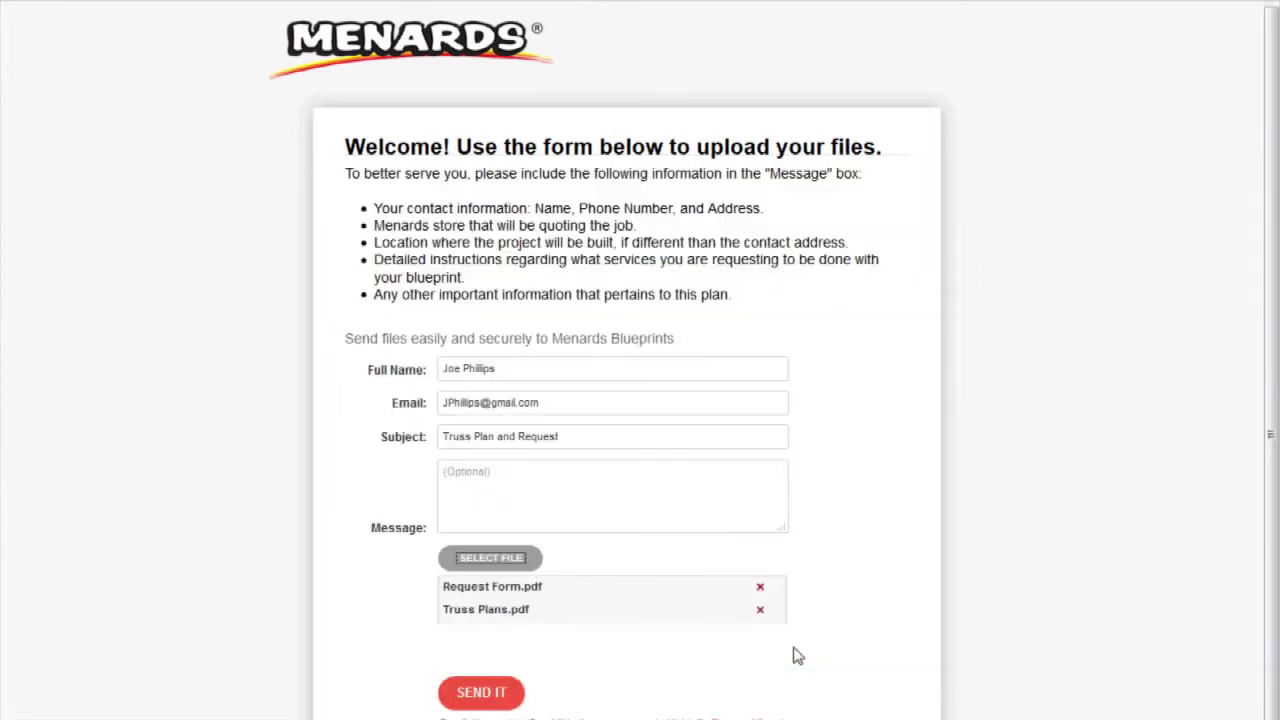